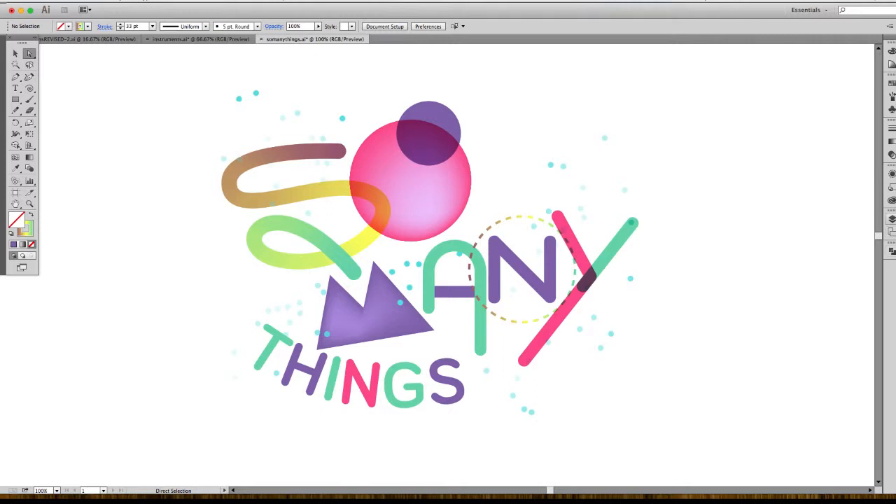
Draw a closed five-point polygon with straight segments using the Pen tool in the empty area left of the lettering artwork
click(891, 219)
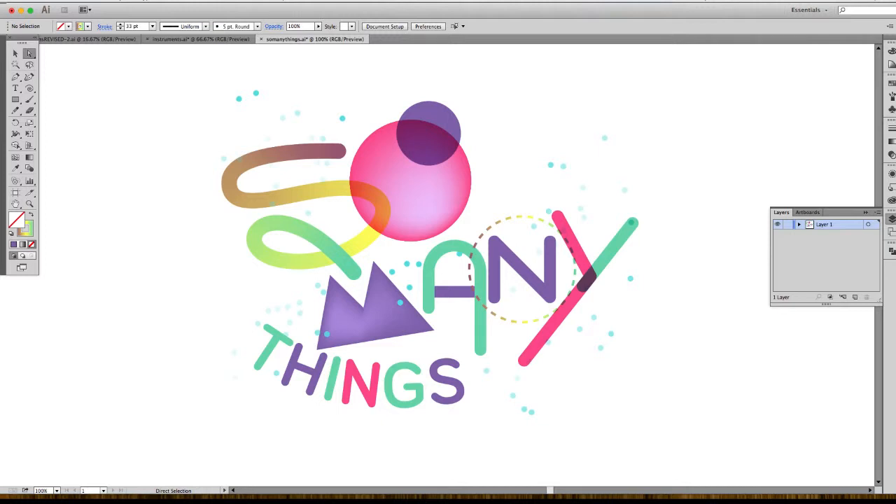
key(p)
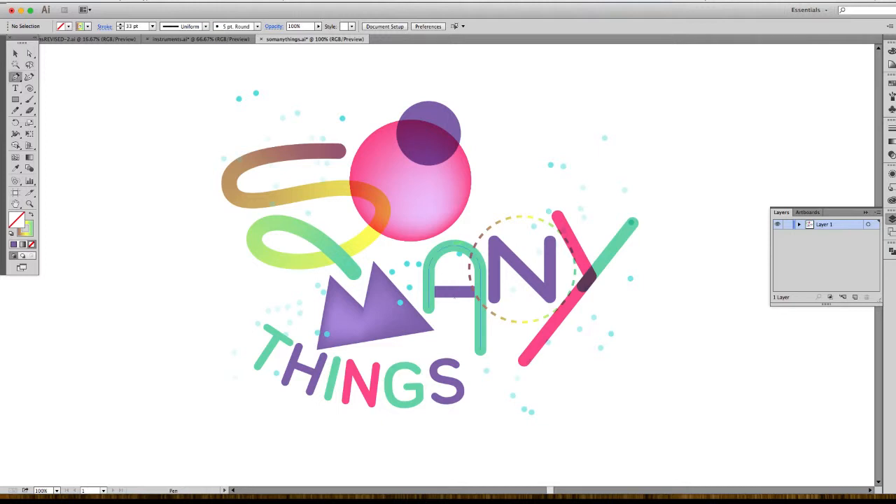
key(space)
drag(392, 266, 840, 263)
drag(448, 262, 479, 263)
click(187, 100)
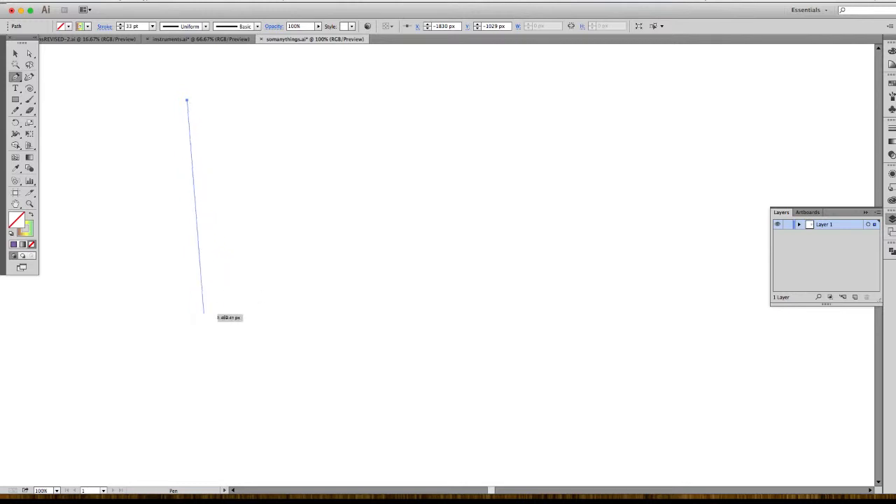
click(186, 338)
click(412, 358)
click(500, 226)
click(277, 177)
click(187, 100)
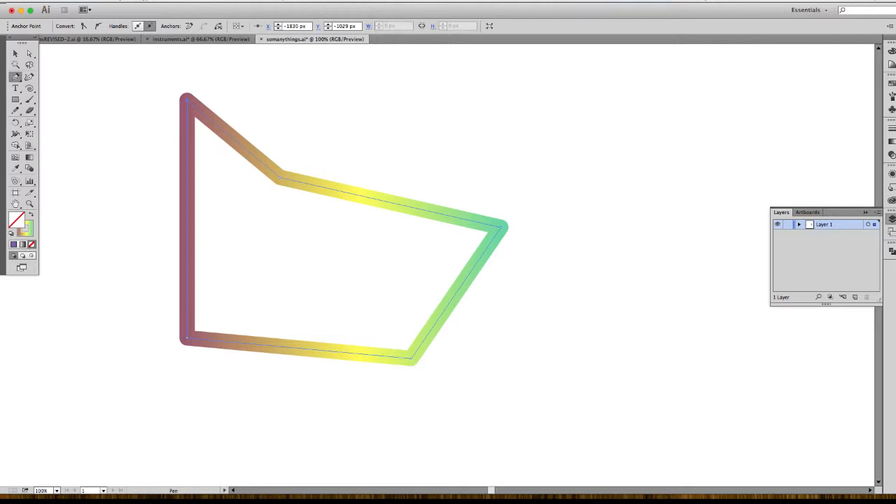
Try a solid purple fill on the five-point polygon
click(27, 235)
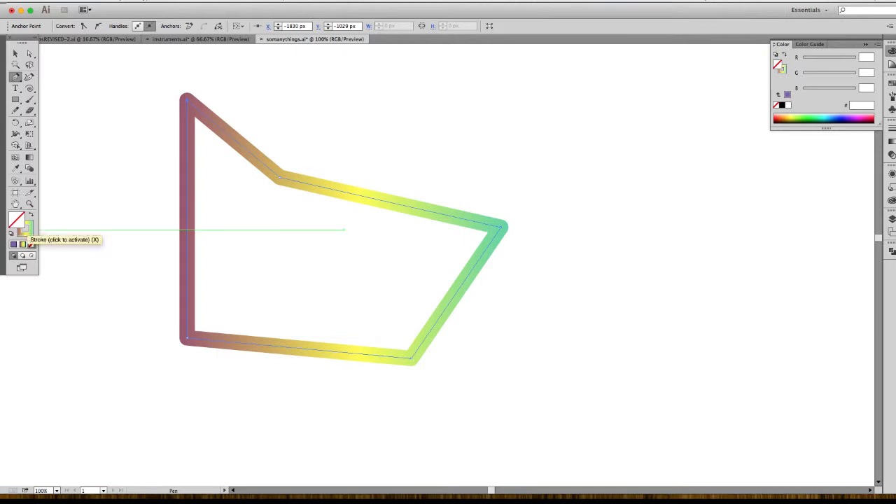
double_click(26, 234)
click(454, 106)
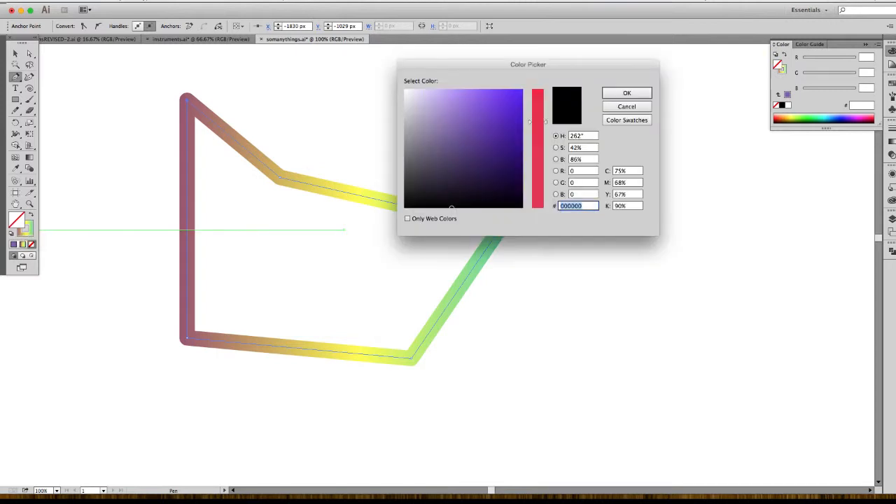
click(626, 93)
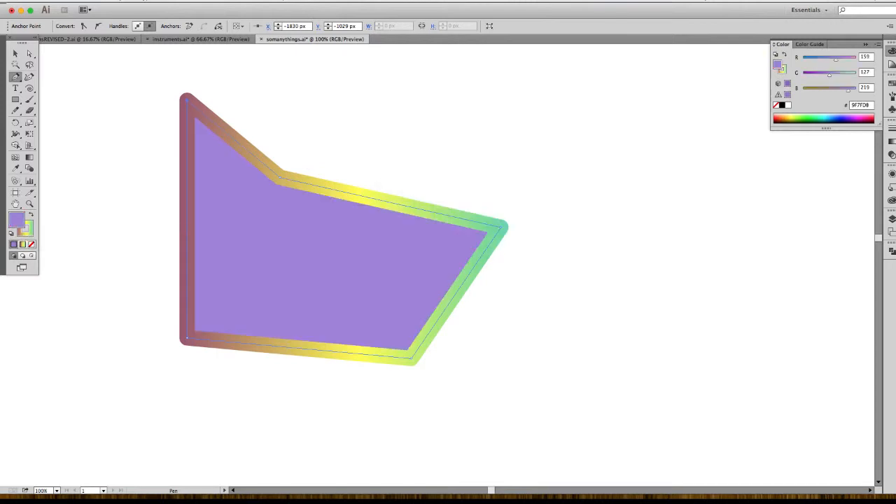
Swap the polygon's fill and stroke so the rainbow gradient fills it, and set its stroke to none
key(shift+x)
key(shift+x)
key(shift+x)
click(15, 54)
click(29, 232)
click(32, 244)
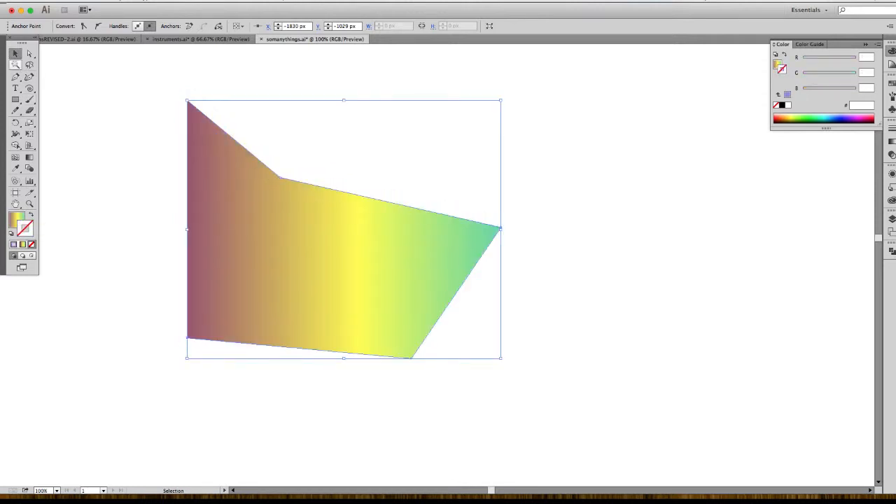
click(448, 154)
click(15, 77)
scroll(448, 252, right, 5)
click(412, 123)
drag(557, 213, 587, 290)
key(super+z)
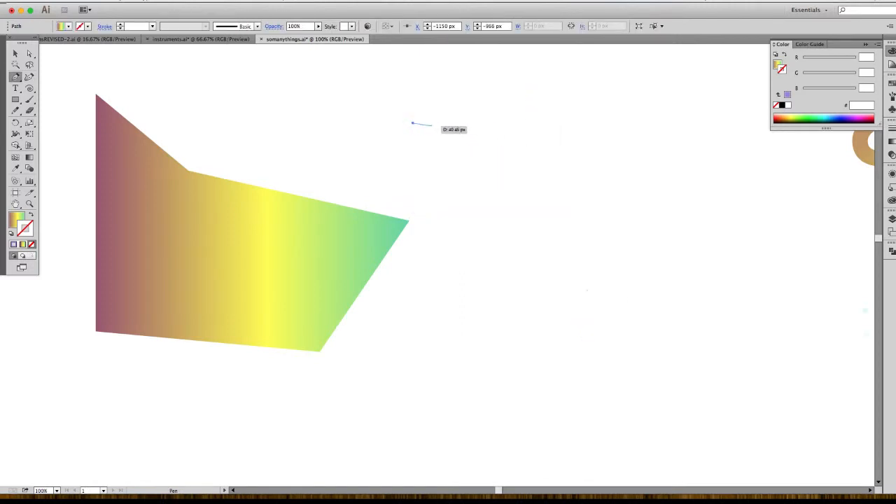
drag(540, 198, 553, 277)
key(v)
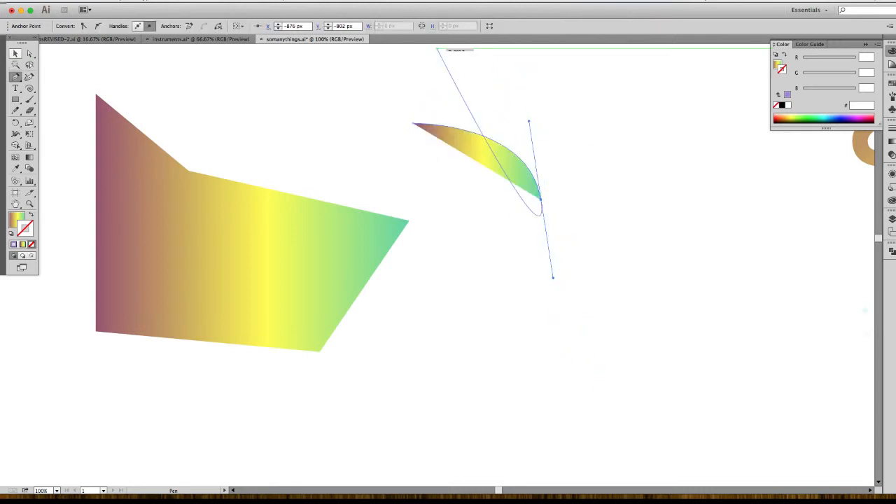
key(a)
key(Delete)
key(Delete)
Draw a closed, curved blob with smooth anchor points beside the polygon using the Pen tool
key(p)
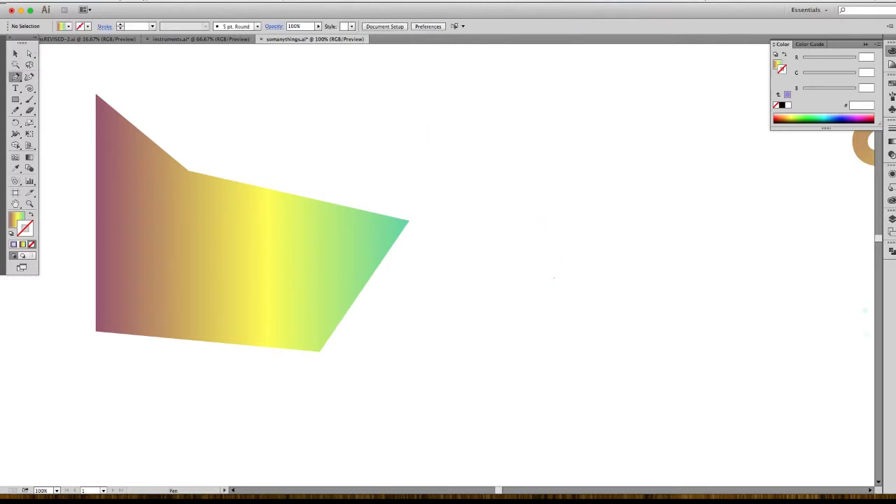
click(446, 140)
drag(567, 136, 637, 195)
mouse_move(588, 277)
mouse_down()
mouse_move(572, 292)
mouse_move(503, 296)
mouse_up()
drag(446, 140, 412, 171)
Reshape the curved blob by moving its anchor points and direction handles, and delete it
key(a)
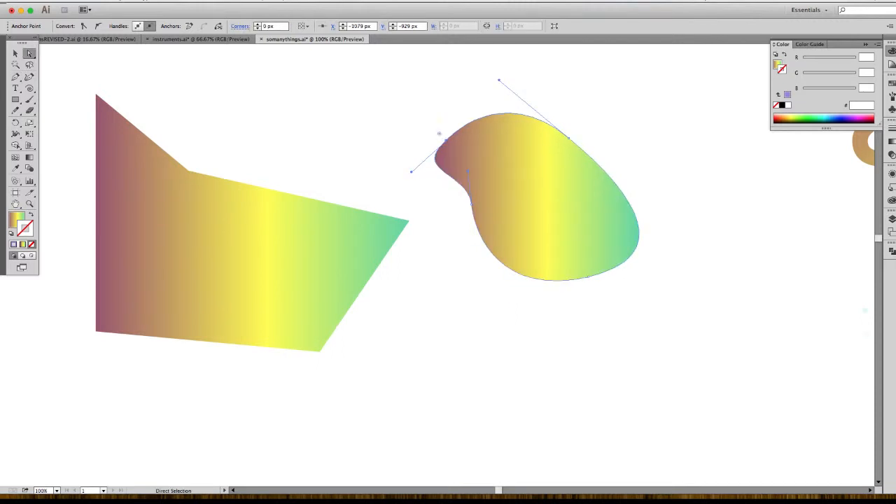
key(super+shift+a)
drag(575, 134, 635, 171)
drag(564, 114, 685, 142)
click(690, 156)
click(448, 148)
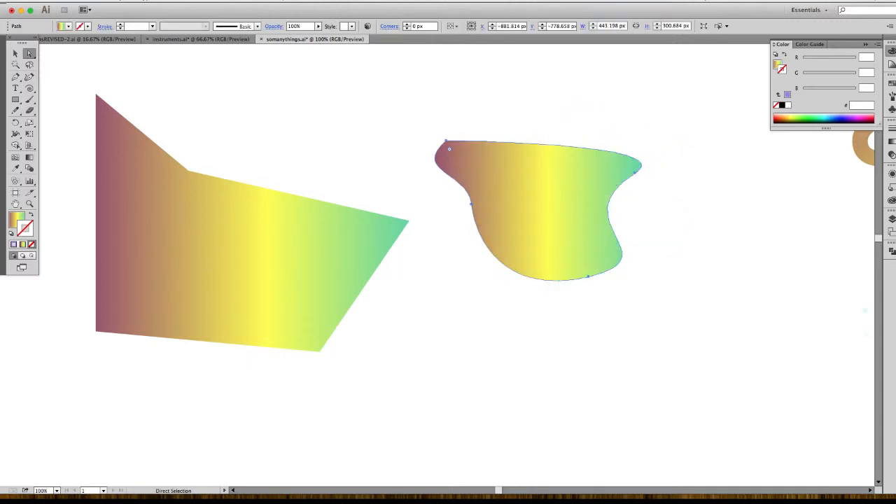
click(587, 277)
drag(675, 256, 624, 201)
click(641, 212)
mouse_move(519, 175)
mouse_down()
mouse_move(401, 112)
mouse_move(366, 117)
mouse_move(411, 123)
mouse_up()
drag(568, 173, 629, 181)
drag(436, 133, 428, 129)
key(Delete)
key(p)
click(462, 144)
drag(564, 133, 606, 148)
key(Delete)
Draw a closed, roughly circular shape with four smooth anchor points beside the polygon using the Pen tool, and deselect it
drag(462, 144, 441, 199)
key(Delete)
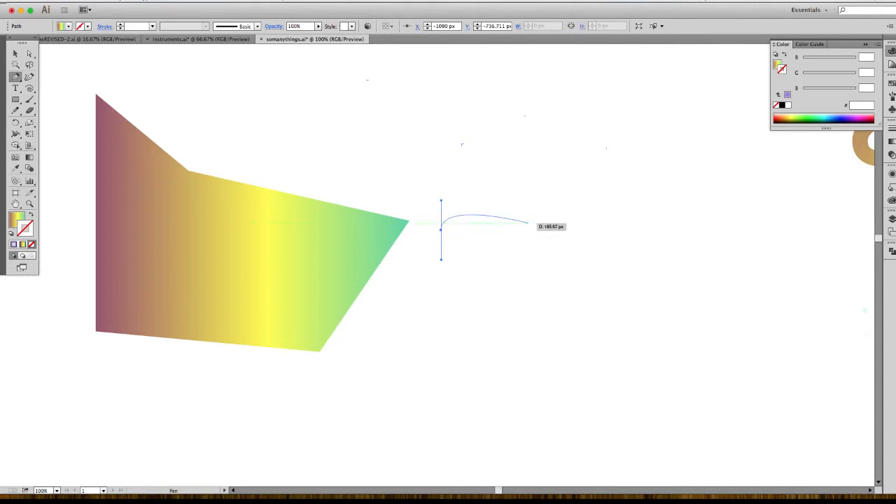
drag(530, 228, 550, 291)
key(super+z)
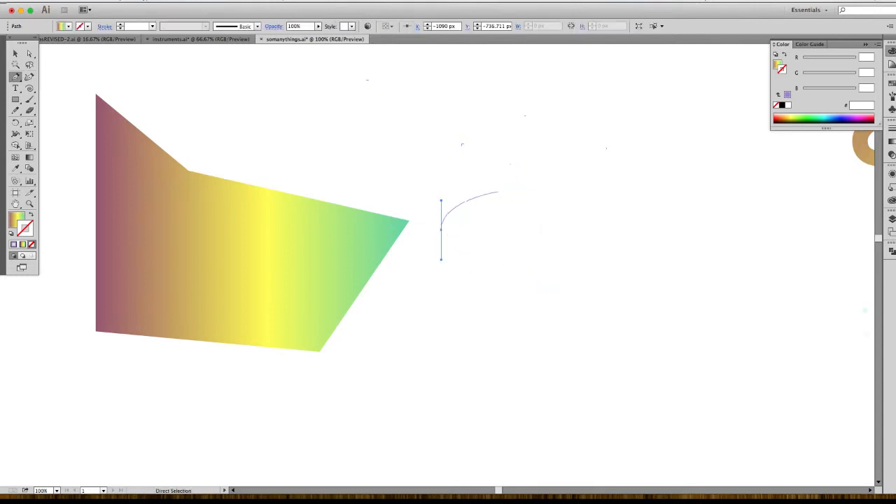
drag(490, 187, 515, 195)
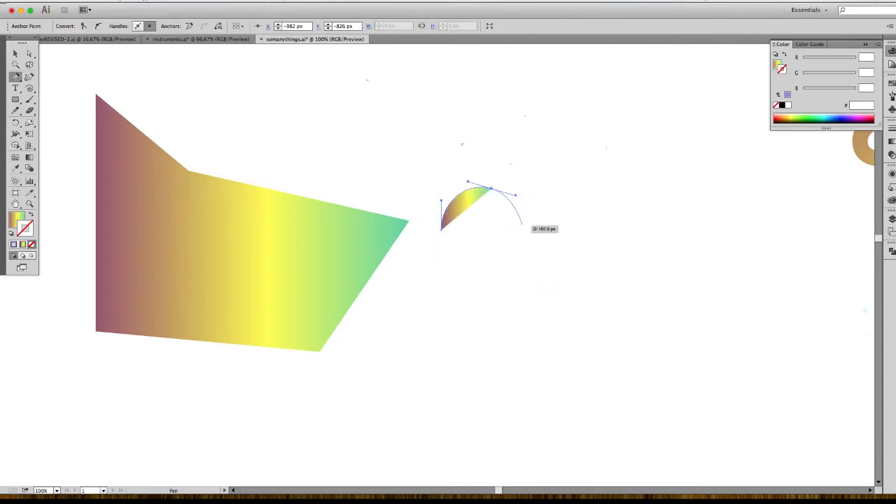
drag(524, 225, 530, 233)
key(super+z)
drag(525, 225, 530, 238)
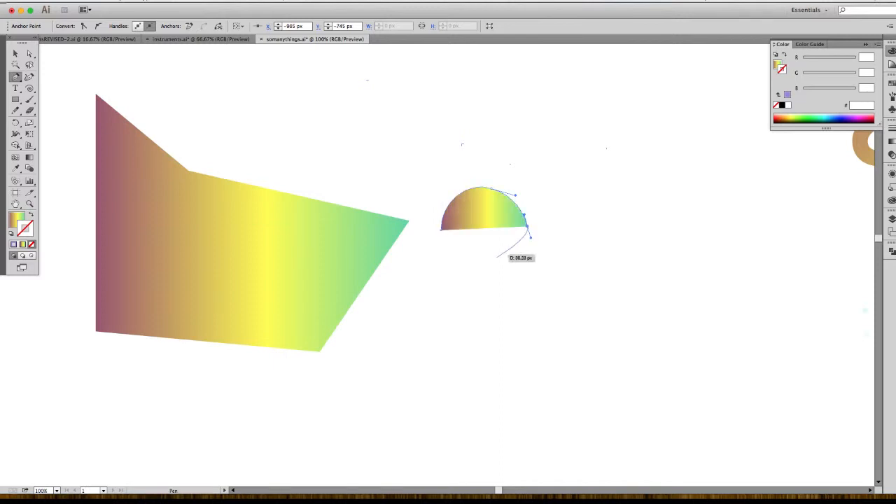
drag(484, 279, 442, 279)
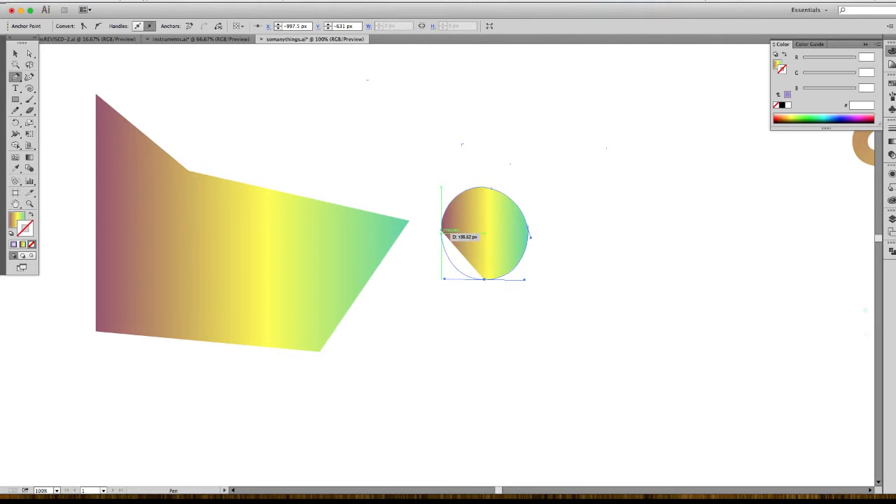
drag(442, 229, 440, 197)
super+click(484, 301)
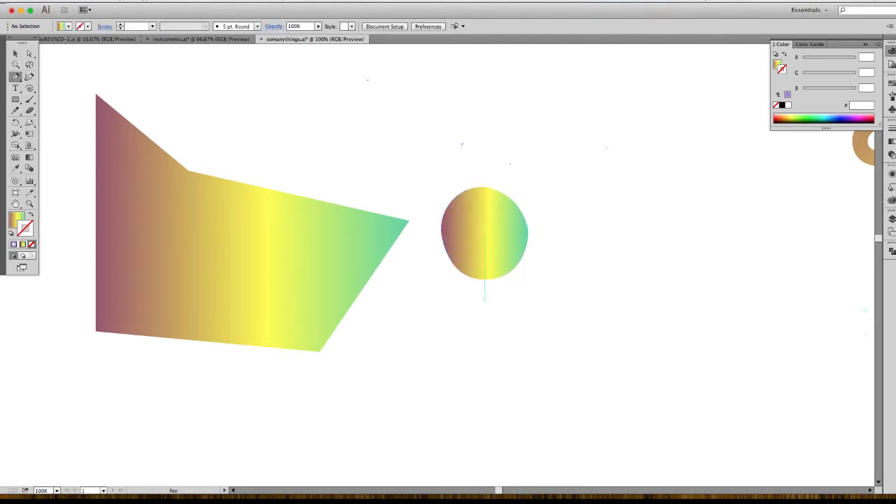
Move the circular shape to just above the inward corner on the polygon's upper edge
key(a)
drag(450, 243, 307, 155)
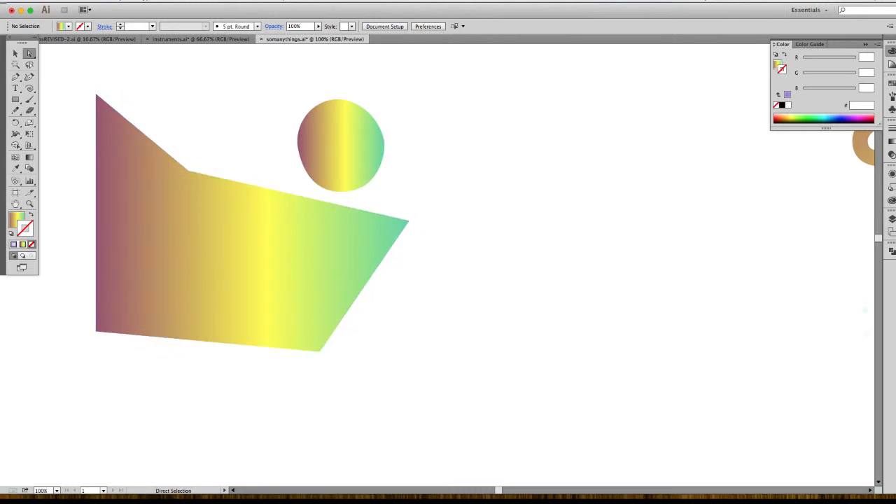
click(866, 44)
drag(335, 132, 203, 99)
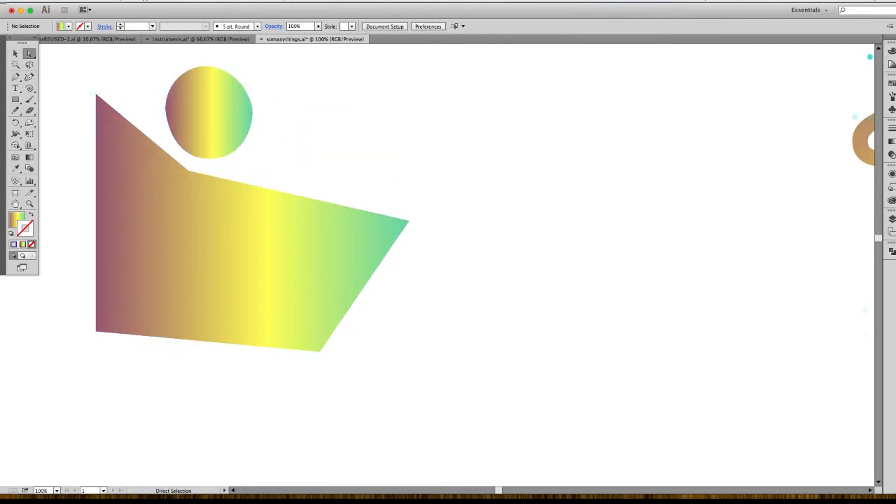
Draw a closed freeform shape about 258 px wide and 250 px tall beside the polygon with the Pencil tool
click(15, 110)
mouse_move(361, 133)
mouse_down()
mouse_move(446, 99)
mouse_move(473, 206)
mouse_move(479, 311)
mouse_move(420, 207)
mouse_move(343, 150)
mouse_move(452, 151)
mouse_move(347, 144)
mouse_move(332, 113)
mouse_up()
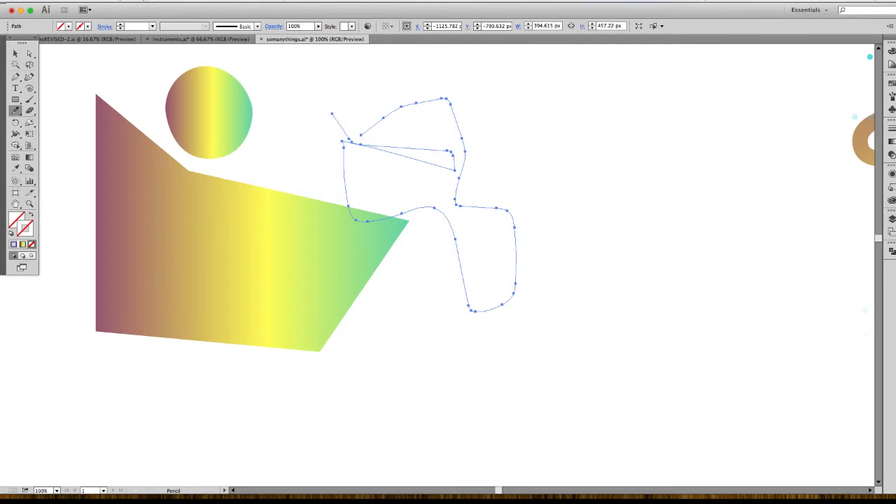
key(super+z)
mouse_move(438, 124)
mouse_down()
mouse_move(417, 198)
mouse_move(462, 193)
mouse_move(514, 162)
mouse_move(440, 121)
mouse_up()
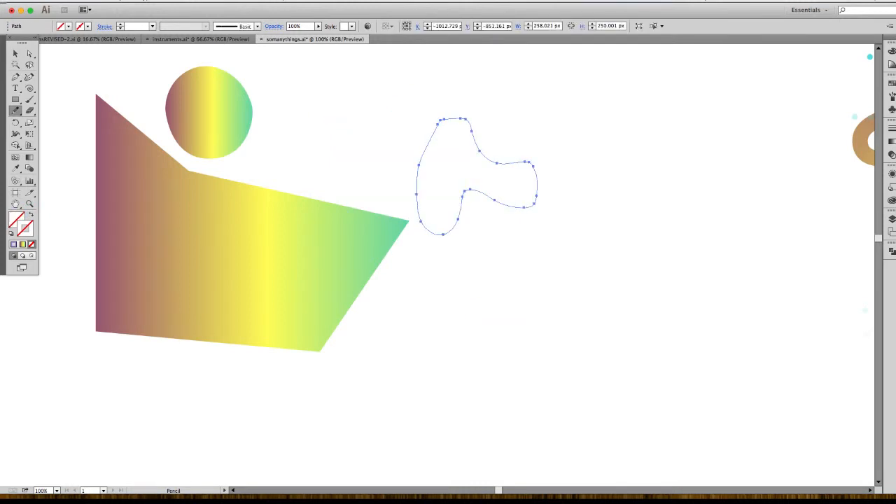
Copy the polygon's gradient fill onto the freeform shape with the Eyedropper, and move the shape beside the circle
key(i)
click(318, 259)
key(super+shift+a)
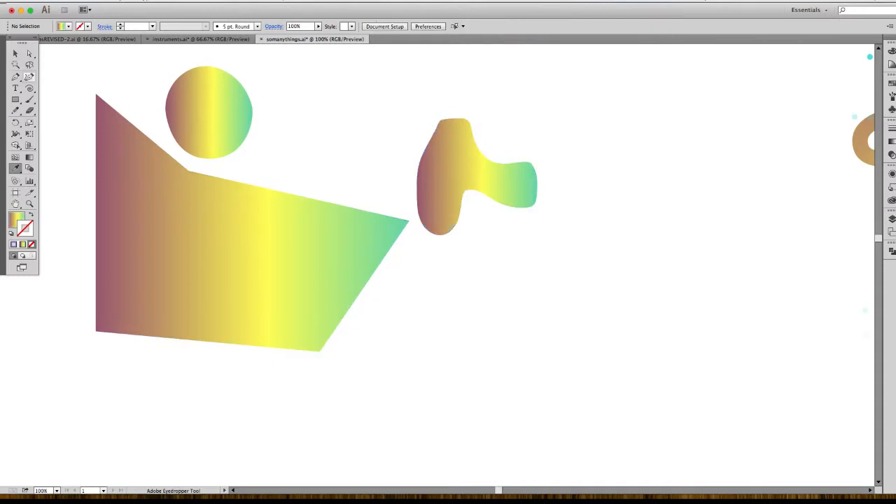
click(15, 53)
drag(476, 175, 355, 127)
Paint two freehand gradient strokes with the Paintbrush tool in the empty area beside the filled shapes
key(n)
click(16, 110)
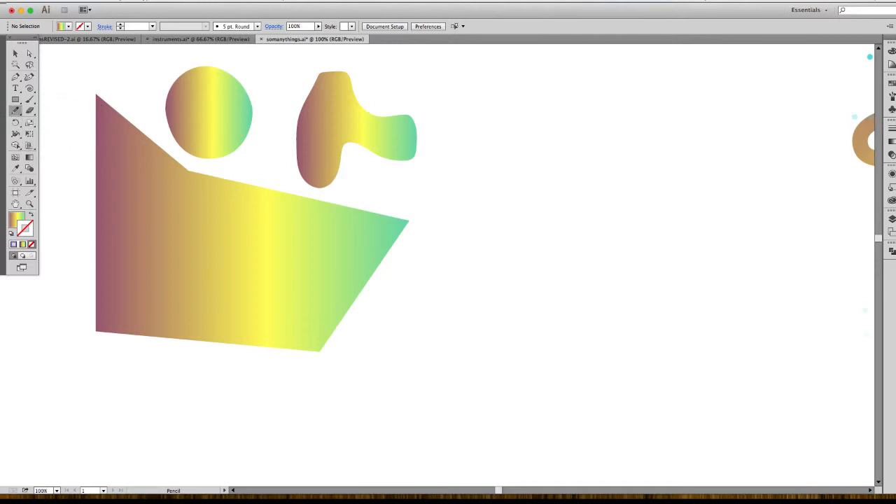
click(29, 99)
mouse_move(529, 141)
mouse_down()
mouse_move(460, 250)
mouse_move(545, 232)
mouse_move(572, 170)
mouse_up()
mouse_move(504, 112)
mouse_down()
mouse_move(456, 161)
mouse_move(505, 127)
mouse_up()
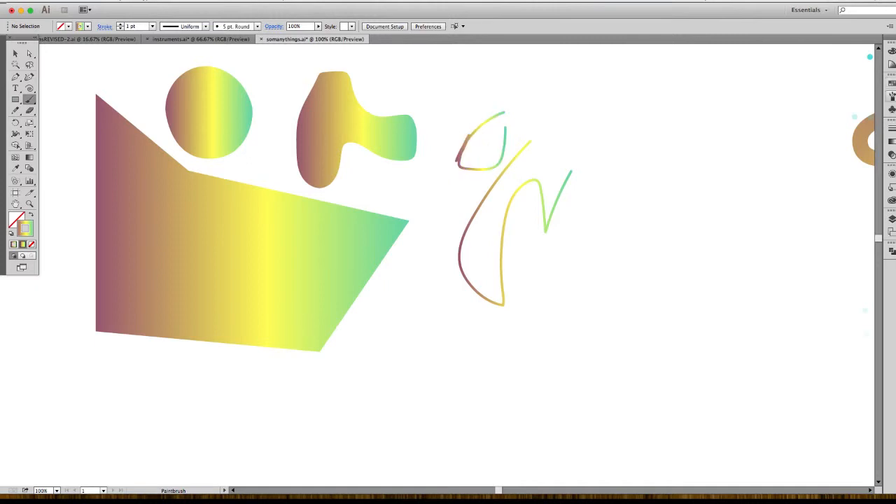
Choose the rough charcoal-like art brush and paint a long S-shaped stroke beside the gradient strokes
click(892, 96)
drag(826, 135, 825, 267)
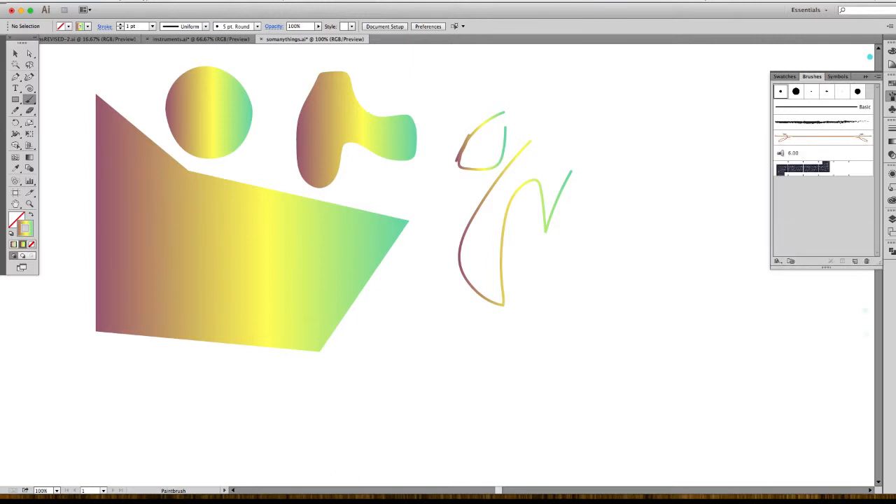
click(822, 122)
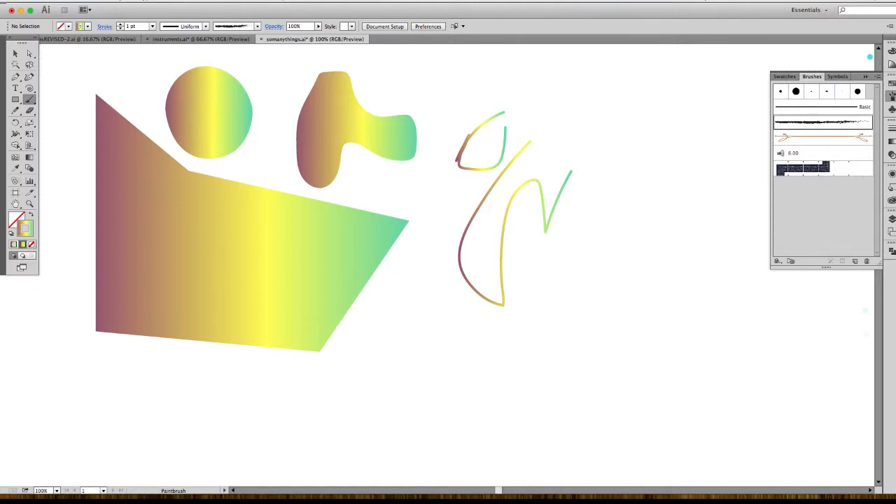
drag(622, 191, 620, 341)
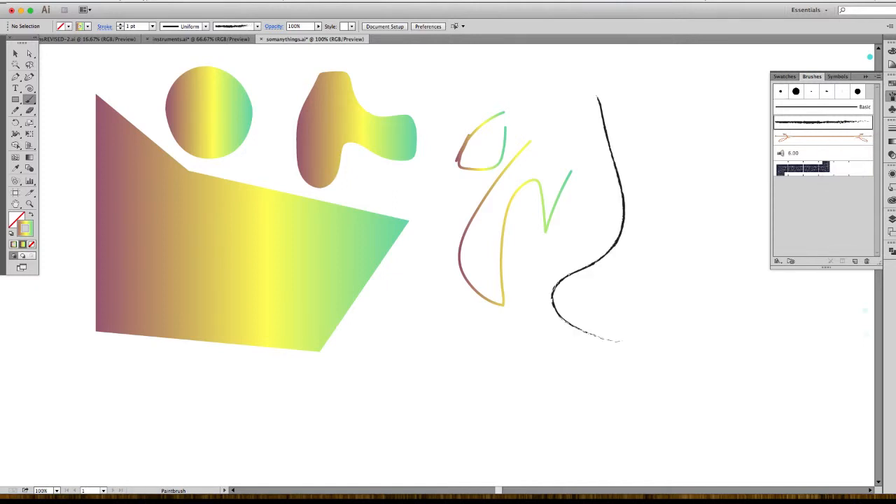
Open the Kids Stuff swatch library, close it, and return to the list of brushes
click(865, 76)
click(890, 83)
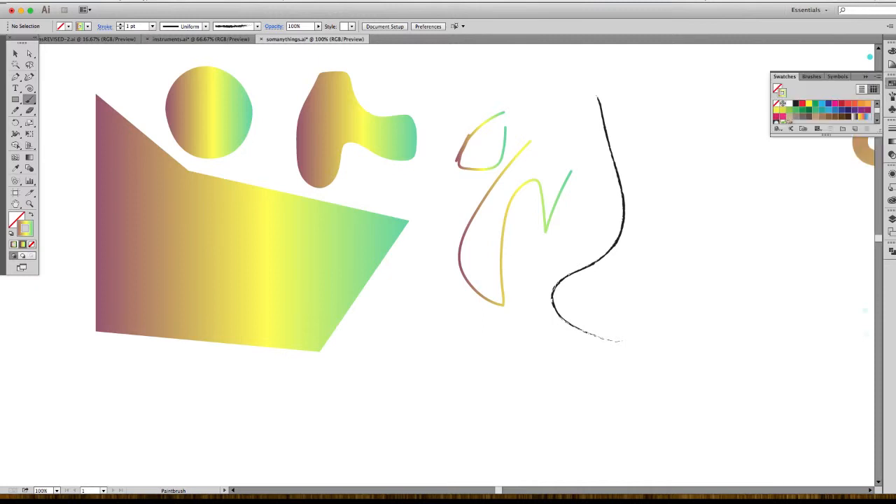
click(877, 76)
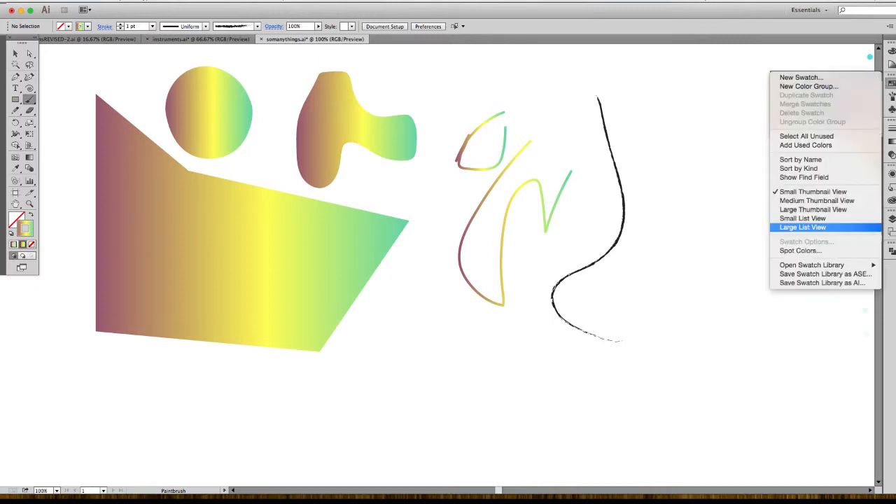
mouse_move(812, 264)
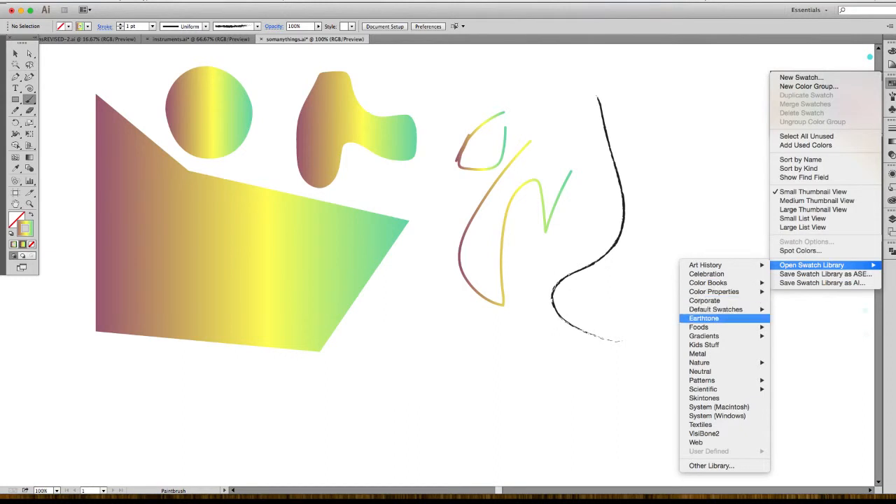
click(703, 345)
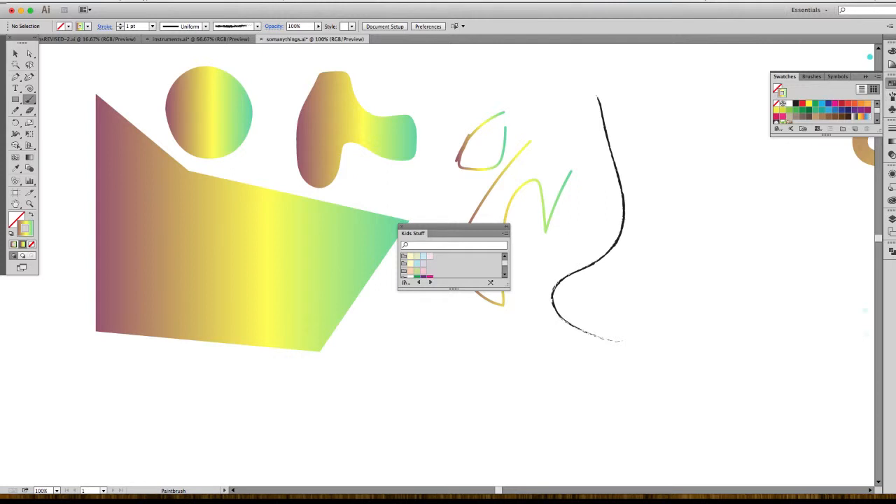
click(401, 226)
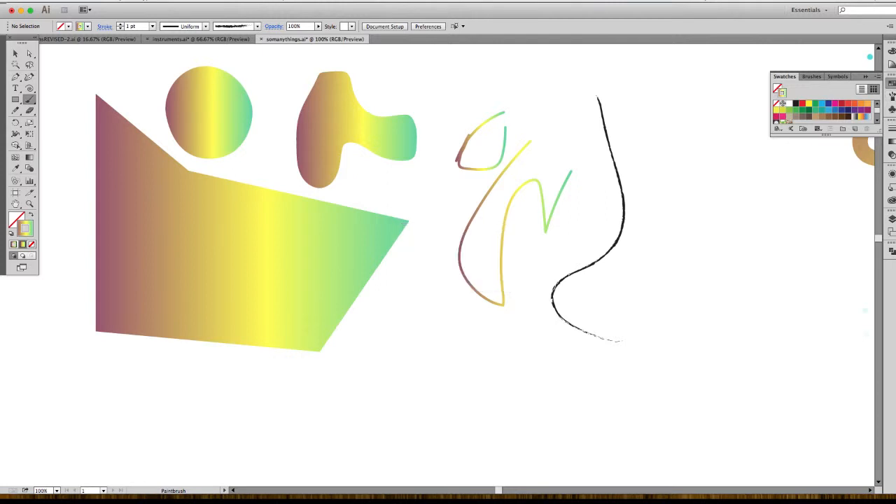
click(889, 96)
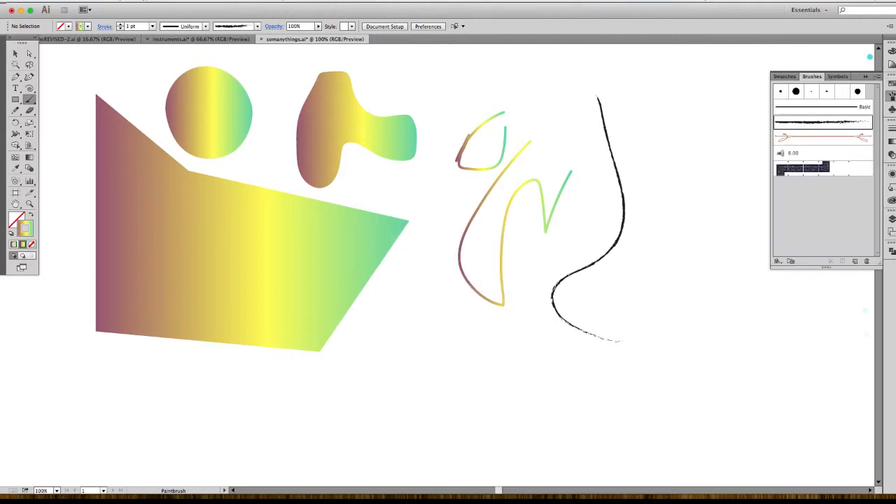
Open the Borders_Lines brush library, enlarge its list, and choose the thick orange border brush with the blue edge
click(876, 76)
mouse_move(826, 235)
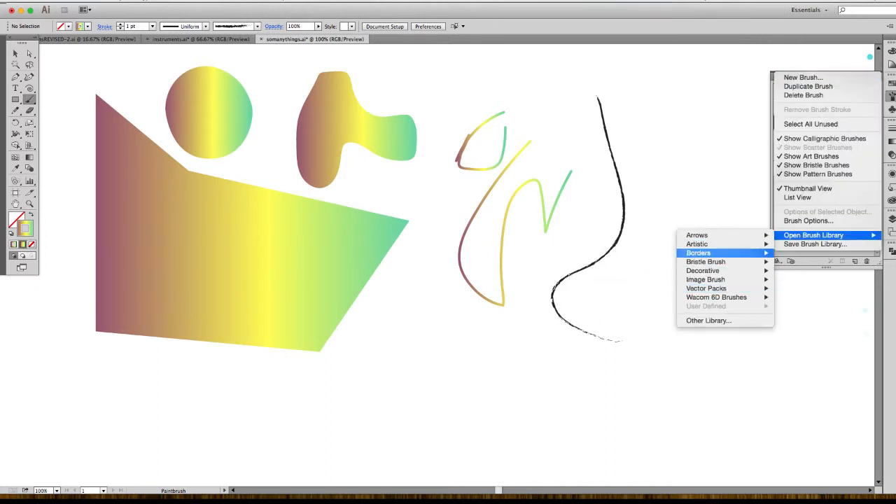
mouse_move(698, 253)
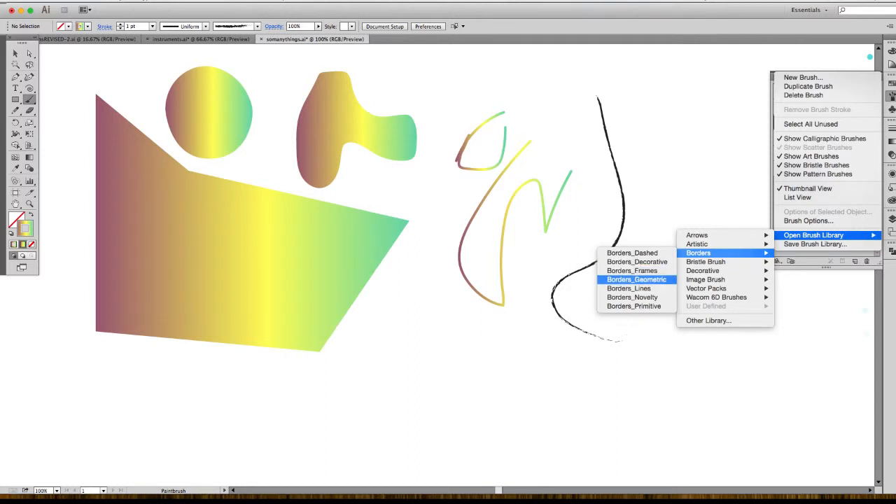
click(628, 288)
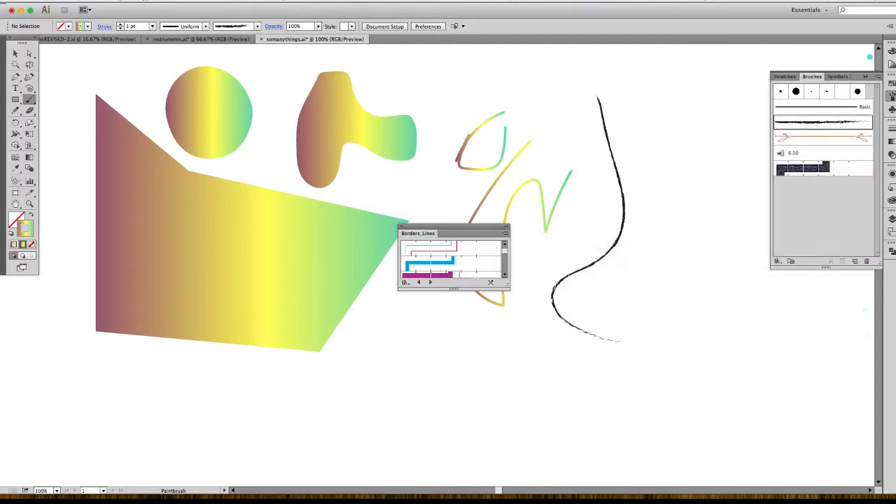
mouse_move(507, 286)
mouse_down()
mouse_move(630, 370)
mouse_move(639, 406)
mouse_move(652, 406)
mouse_up()
click(546, 295)
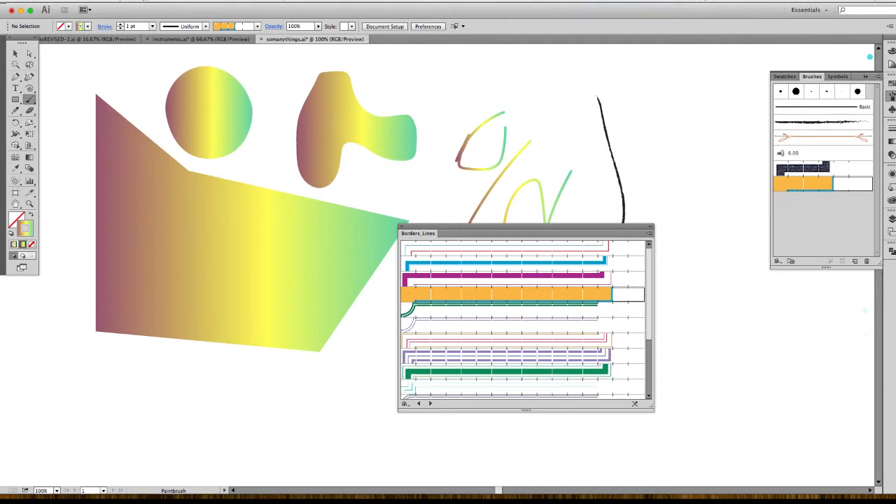
Paint two long curved strokes with the orange border brush across the existing artwork, and close the brush library
drag(450, 124, 650, 137)
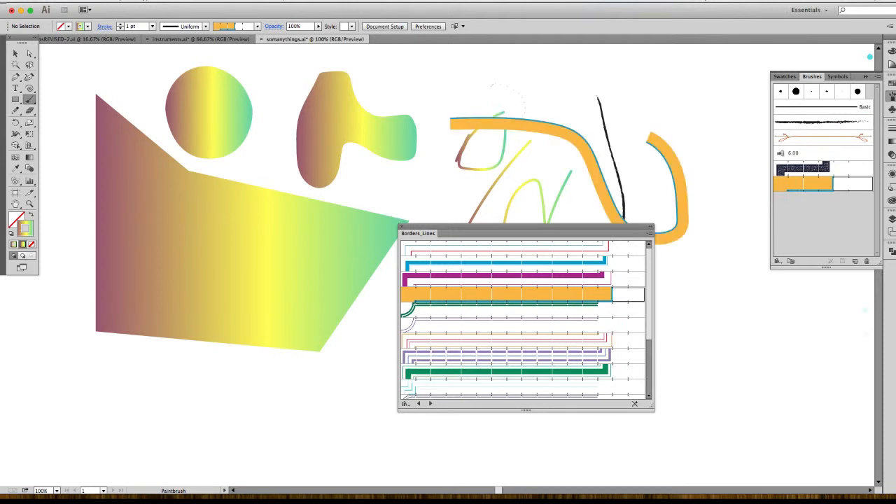
drag(522, 112, 360, 133)
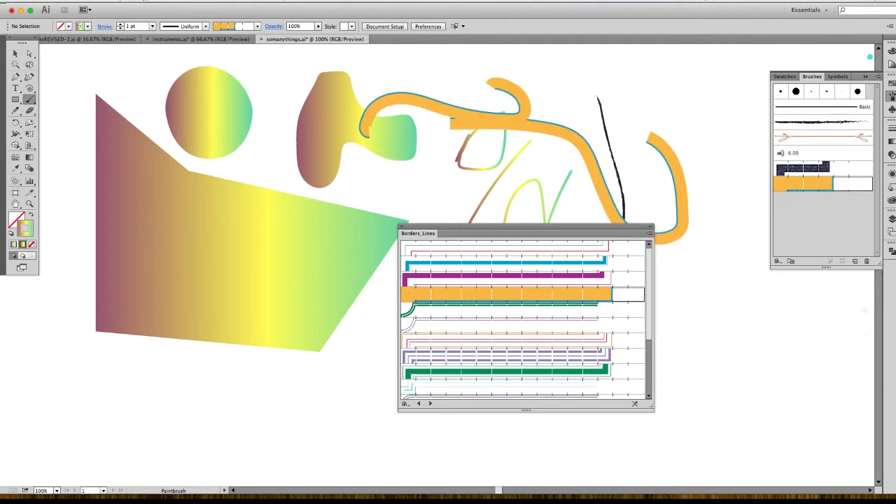
click(402, 226)
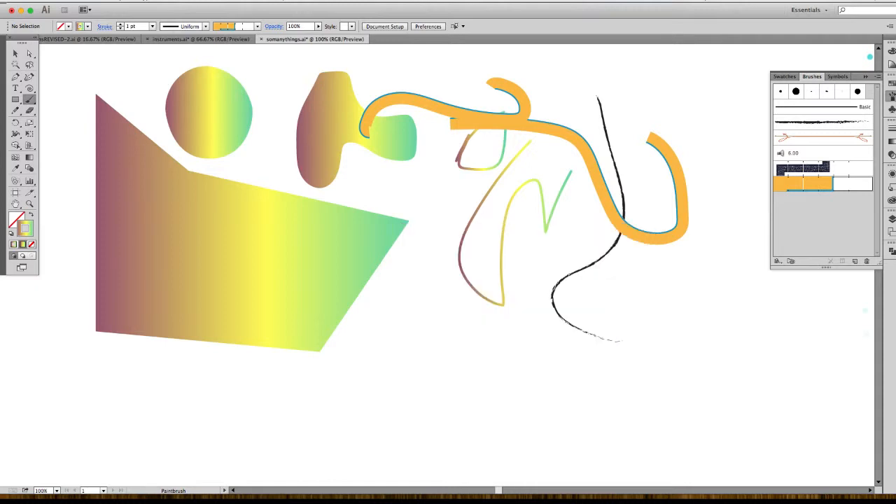
Inspect the orange pattern brush's options without changing them, and paint a short curved stroke beside the large polygon
double_click(803, 184)
drag(555, 88, 565, 98)
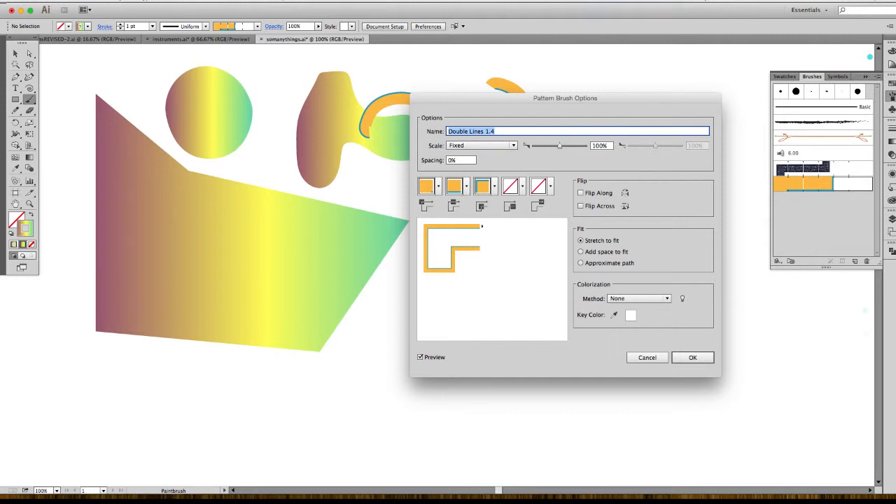
drag(565, 98, 583, 146)
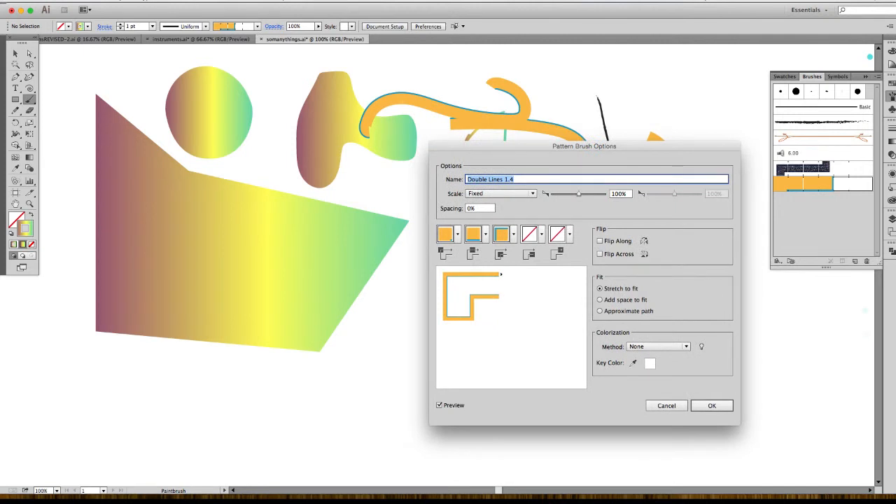
click(666, 406)
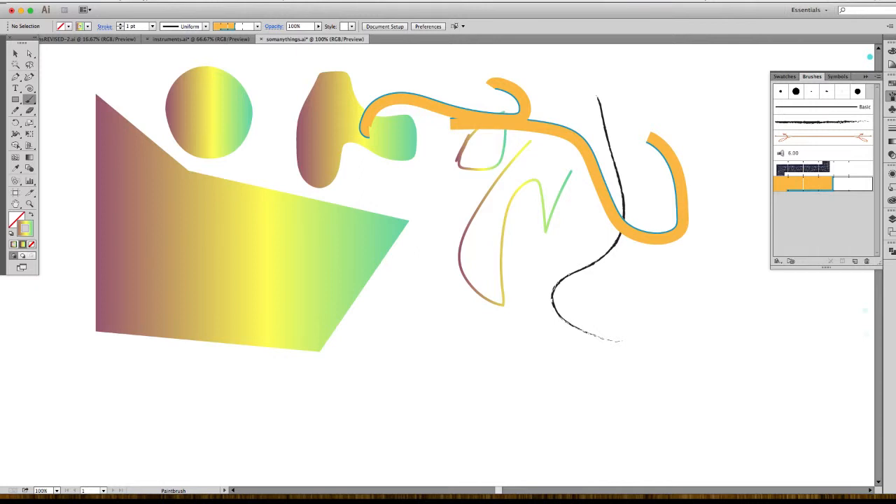
drag(438, 177, 443, 297)
Select the large polygon and apply the gradient to its stroke
click(16, 54)
click(154, 210)
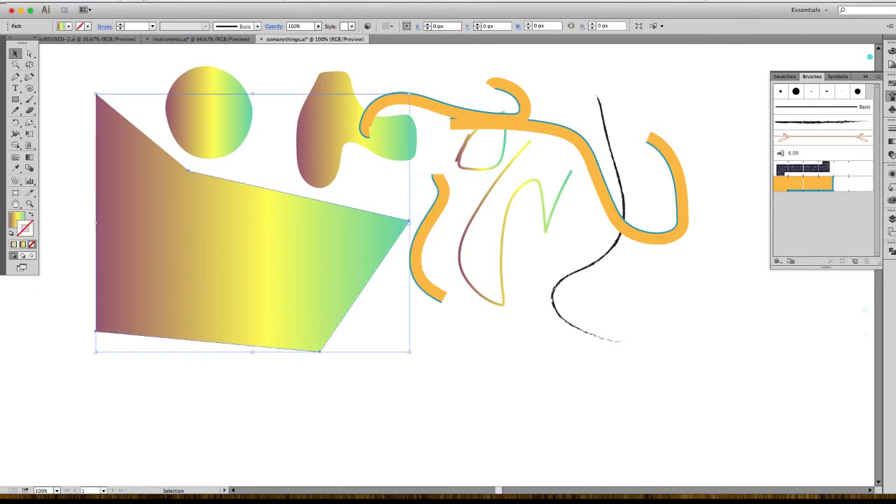
click(22, 244)
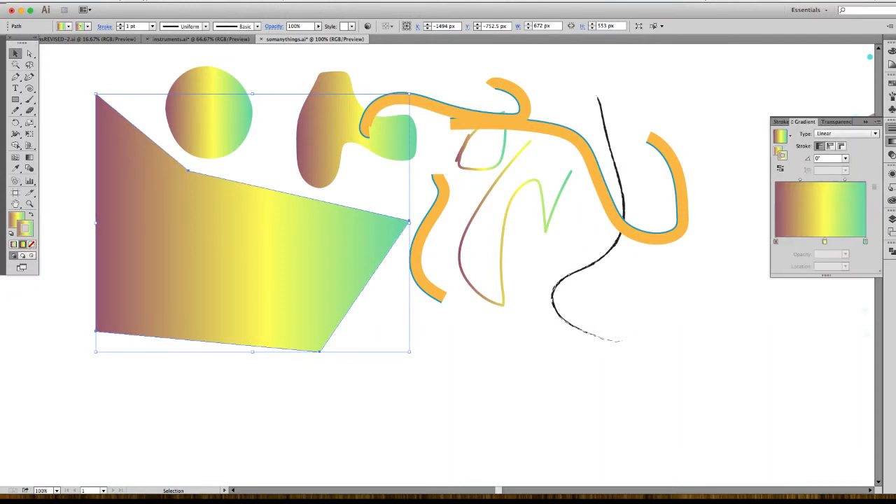
Apply the rough charcoal-like art brush to the large polygon's outline and deselect it
click(891, 128)
click(808, 132)
click(808, 131)
click(807, 131)
click(808, 132)
click(808, 131)
click(807, 132)
click(808, 131)
click(808, 132)
click(891, 96)
click(822, 122)
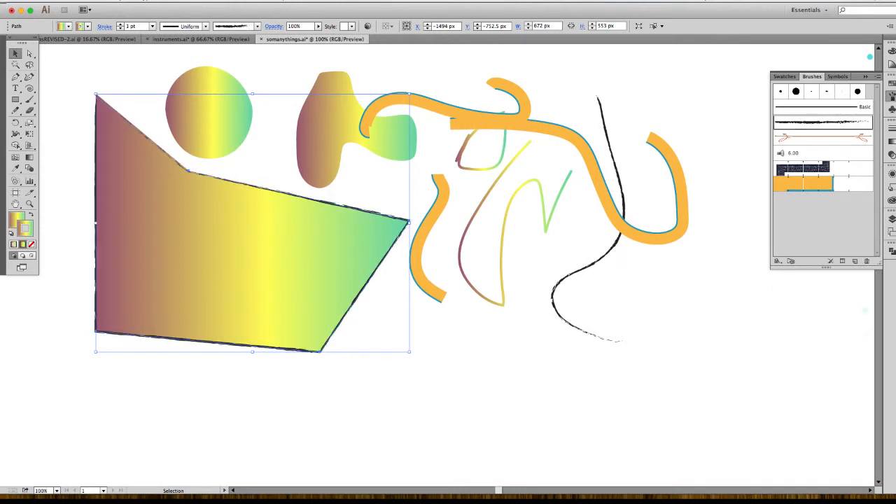
key(super+shift+a)
click(231, 262)
key(super+shift+a)
Select all the shapes and brush strokes in the drawing area and delete them
click(30, 100)
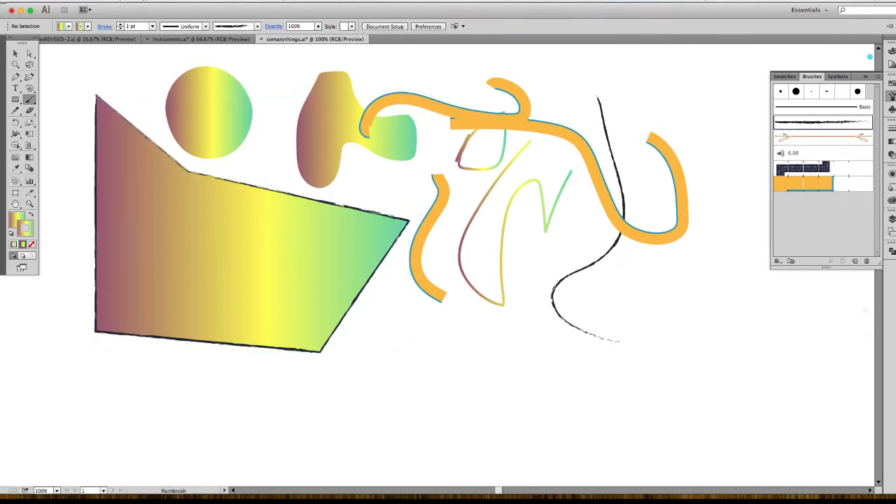
click(15, 53)
mouse_move(129, 61)
mouse_down()
mouse_move(593, 278)
mouse_move(695, 350)
mouse_up()
key(Delete)
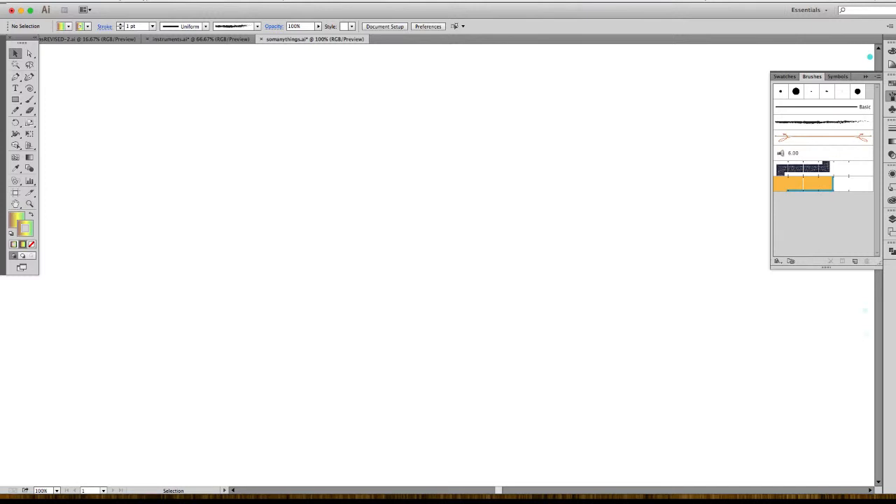
Draw a large closed four-sided shape with the Pen tool, using the gradient as fill
click(17, 224)
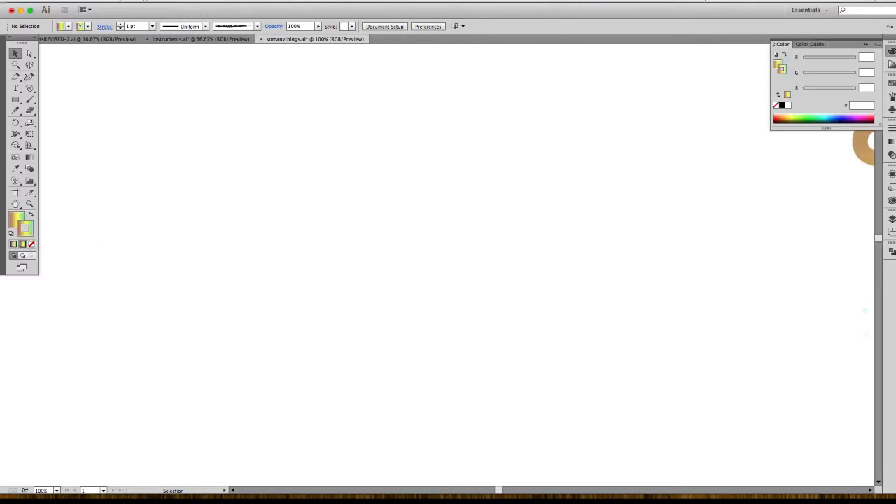
click(16, 76)
click(186, 135)
click(151, 386)
click(387, 378)
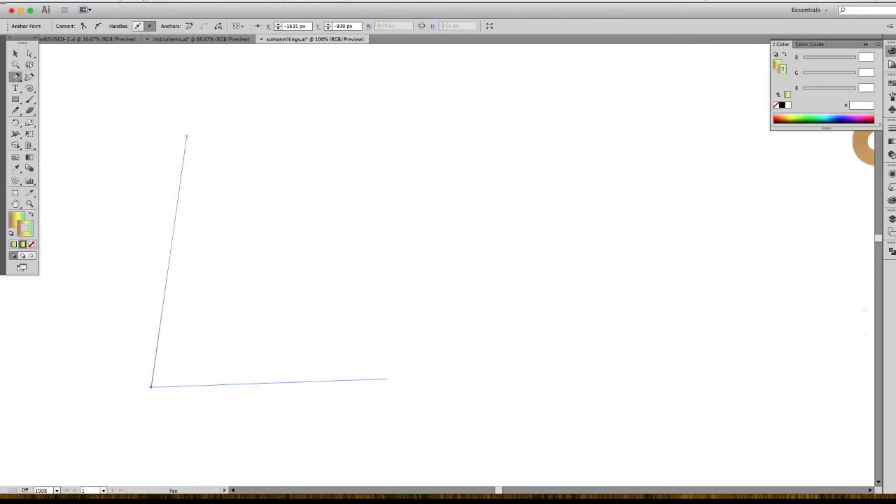
click(473, 377)
click(456, 219)
click(186, 136)
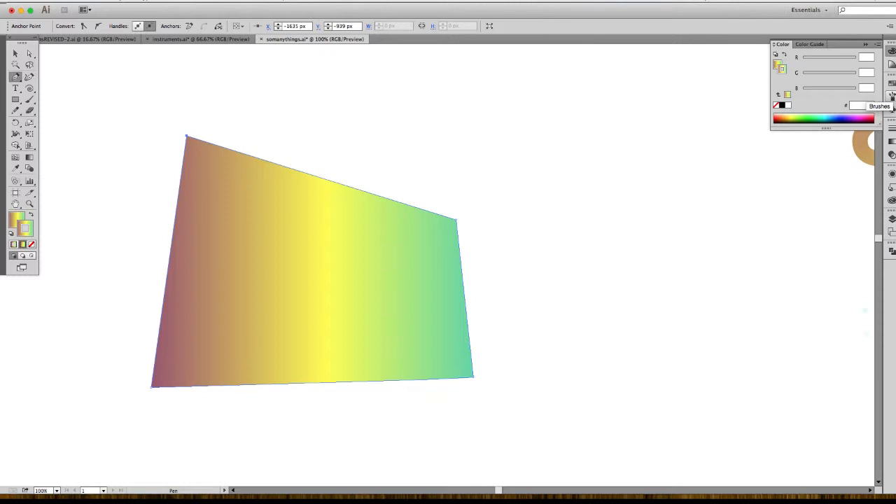
Open the Artistic_Paintbrush library, apply its thick black dry-edged brush to the four-sided shape's outline, and deselect the shape
click(892, 97)
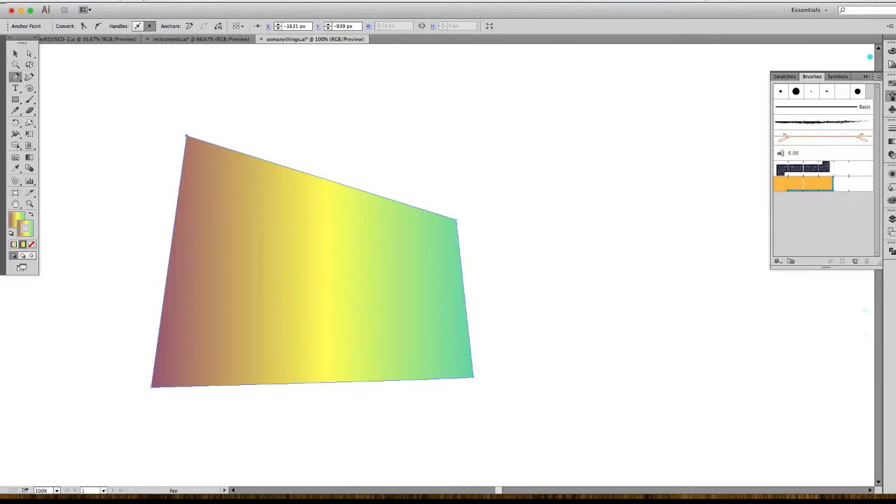
click(878, 76)
mouse_move(833, 235)
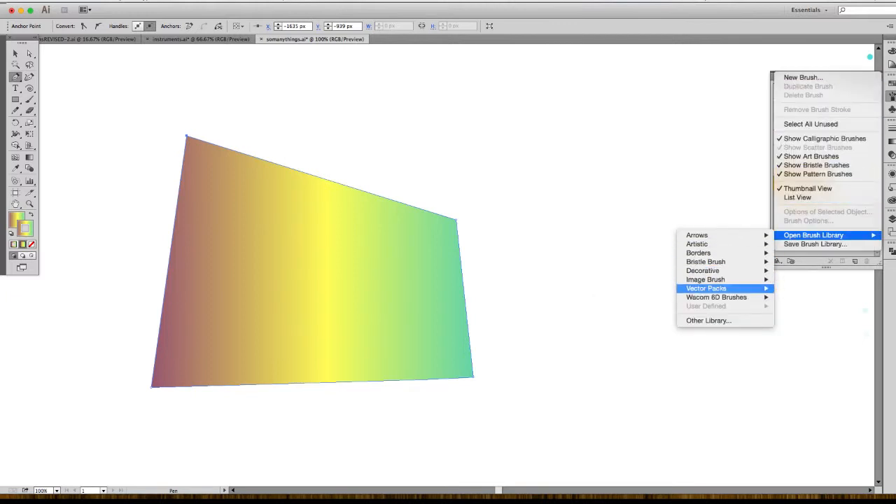
mouse_move(707, 279)
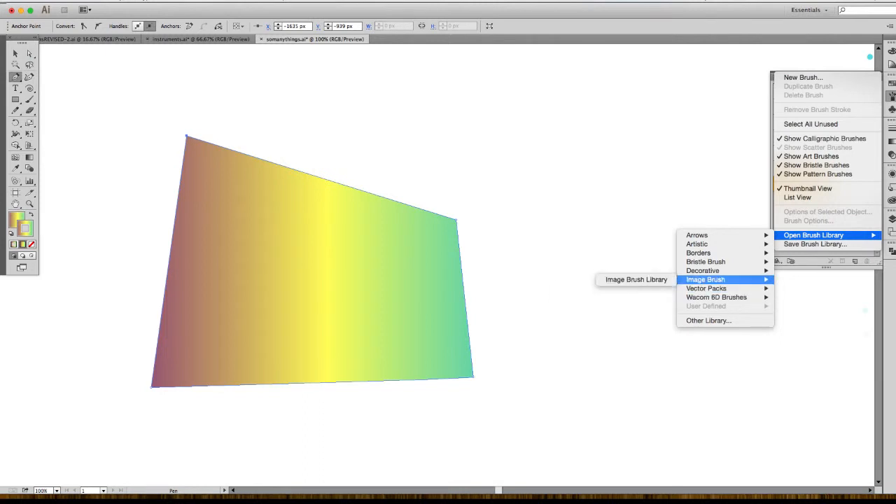
mouse_move(707, 261)
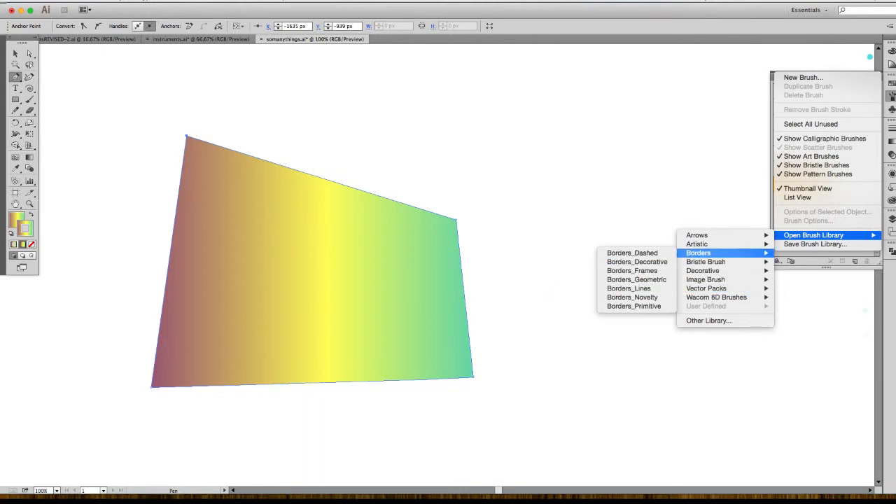
mouse_move(699, 243)
click(608, 270)
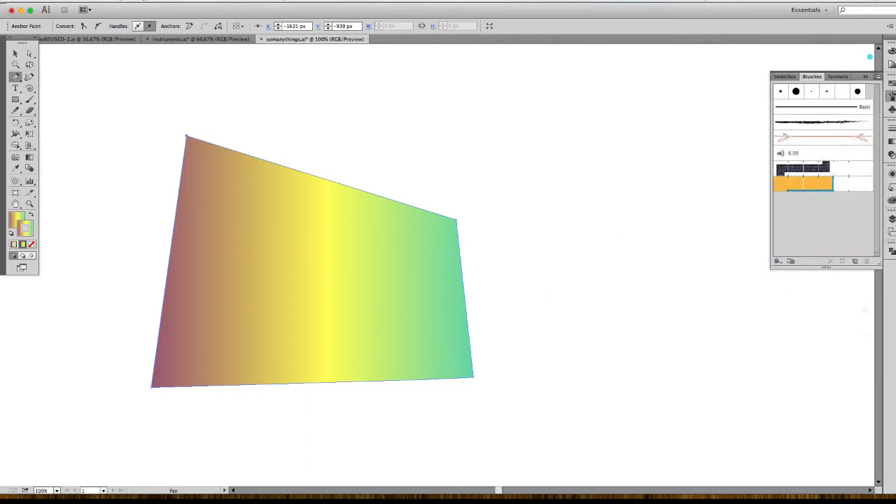
click(451, 264)
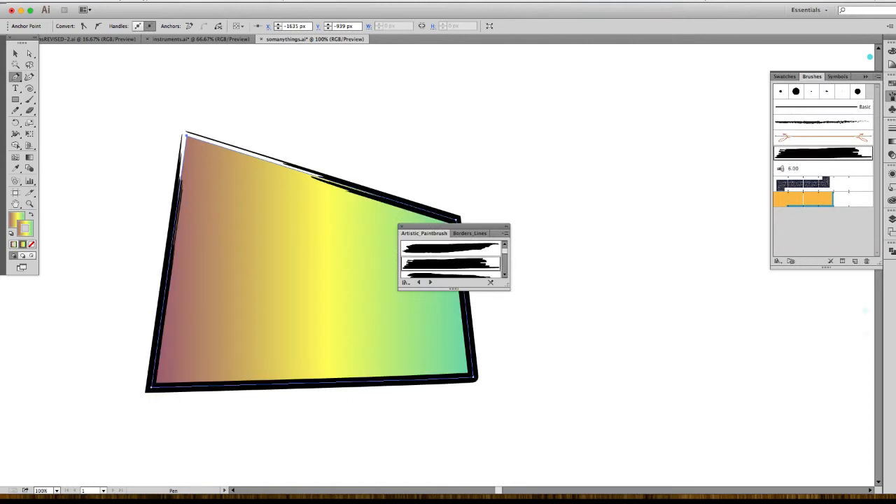
click(16, 53)
click(87, 101)
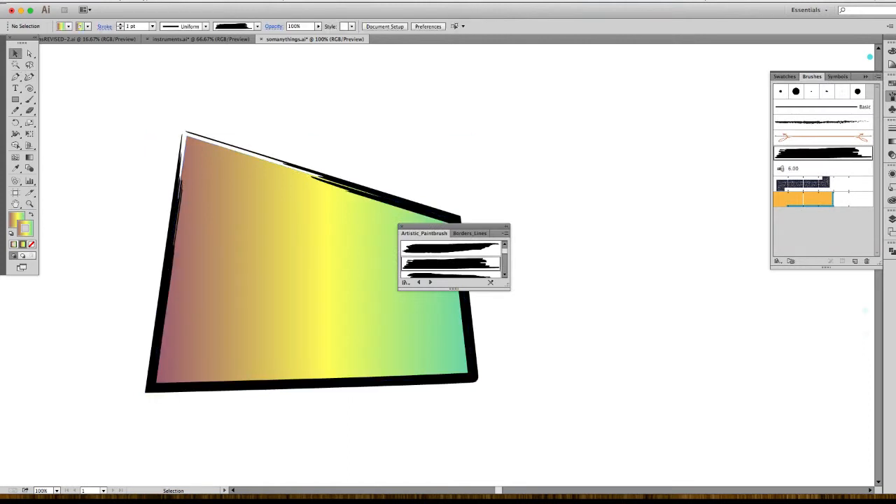
Close the brush library and delete the four-sided shape
drag(454, 226, 666, 215)
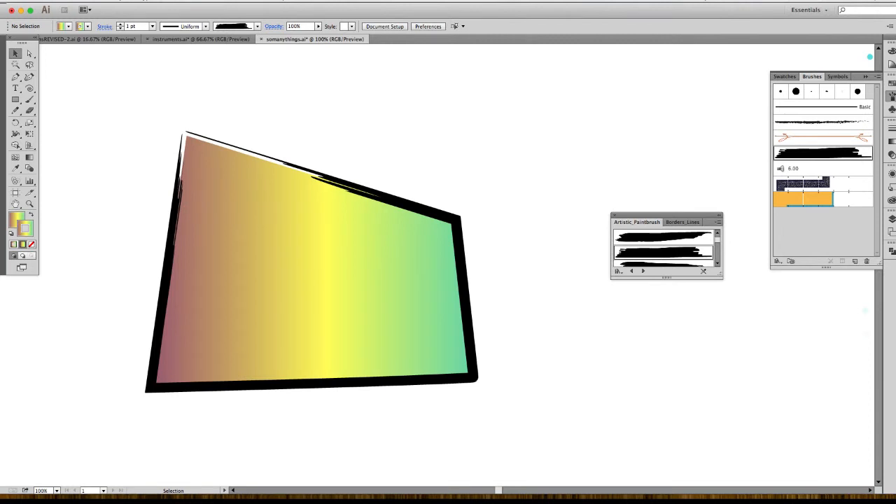
click(615, 215)
drag(343, 269, 262, 255)
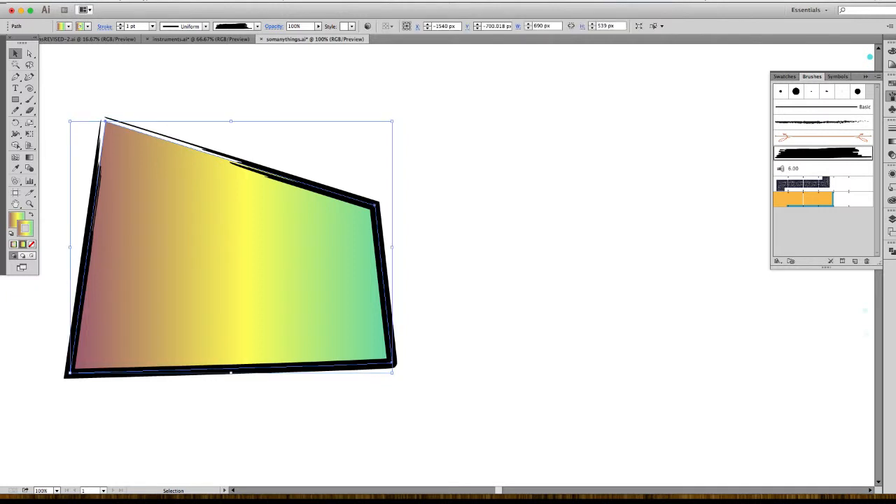
key(Delete)
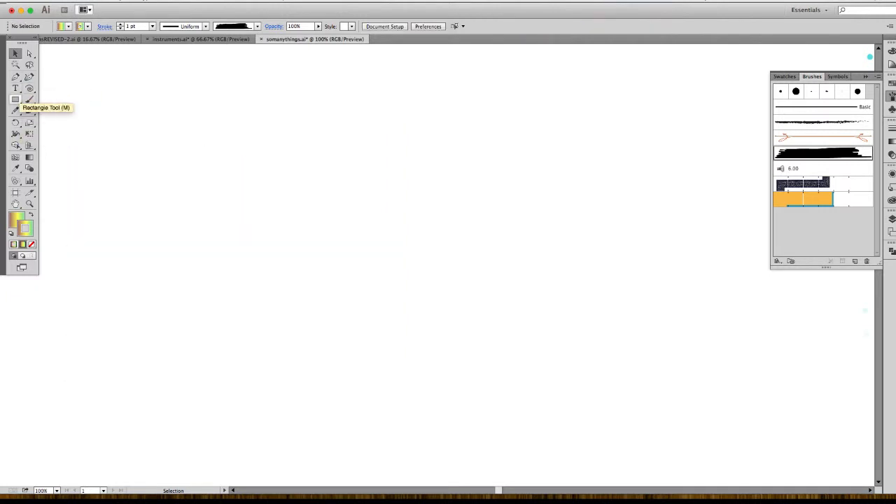
Draw a gradient-filled square about 300 px wide with the Rectangle tool and move it up and to the left
click(15, 100)
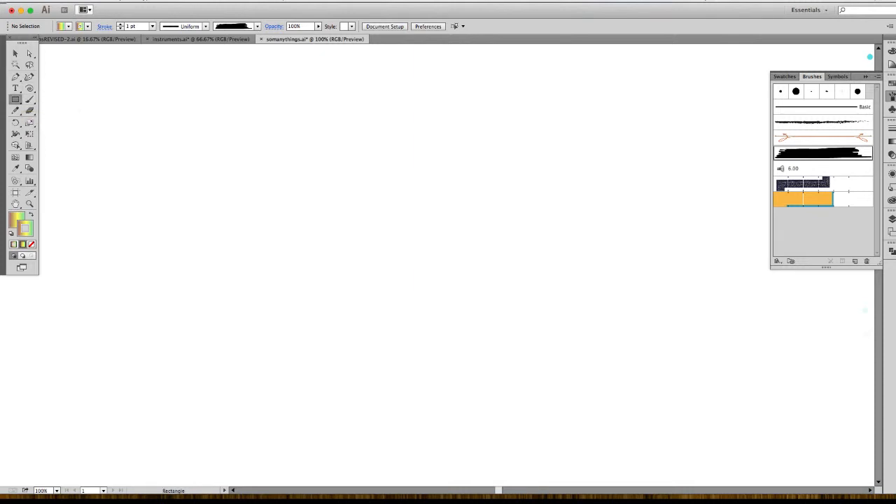
drag(135, 101, 275, 241)
click(15, 53)
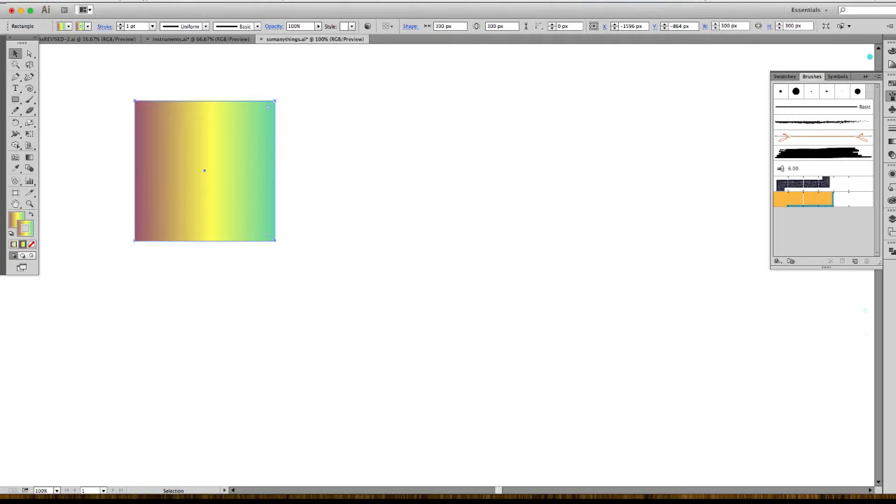
click(95, 129)
drag(168, 125, 133, 98)
Draw a second square about 296 px wide beside the first, and a rounded square about 247 px wide below them
click(15, 100)
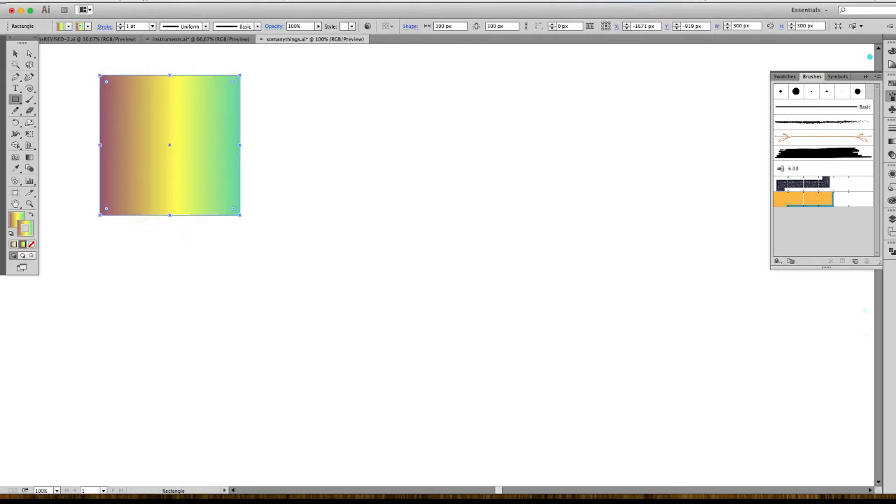
drag(302, 118, 441, 256)
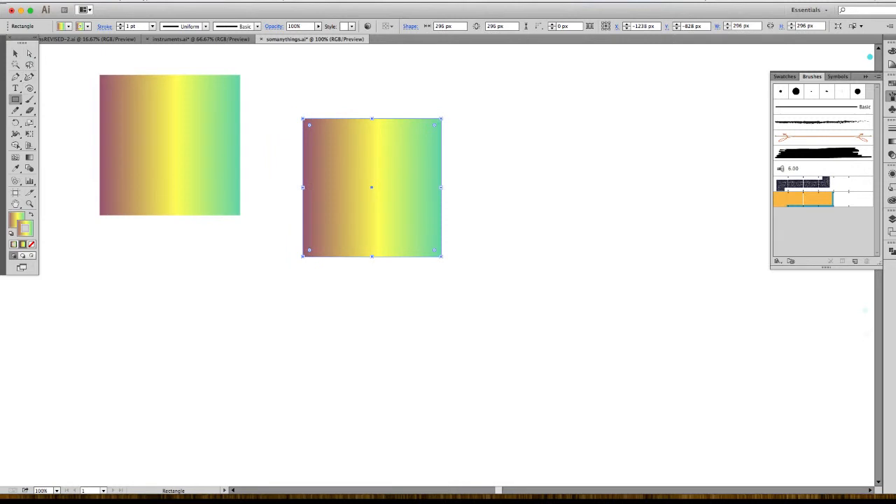
click(15, 100)
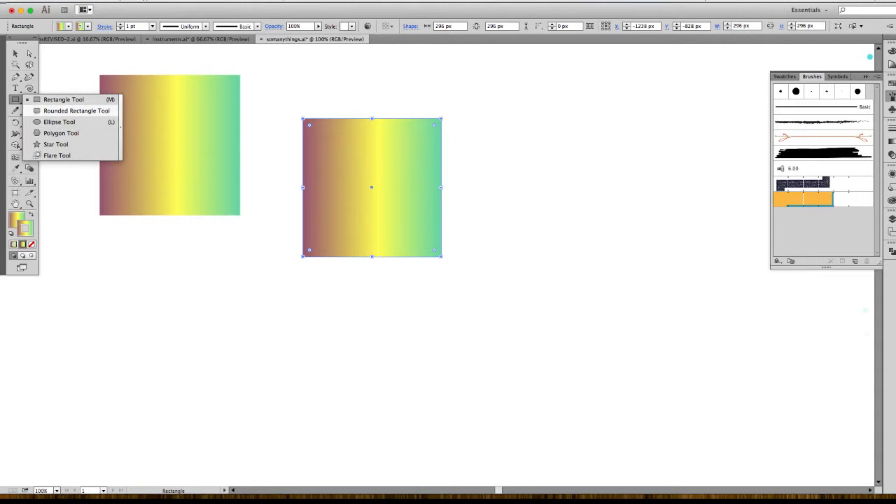
click(75, 111)
drag(176, 266, 293, 382)
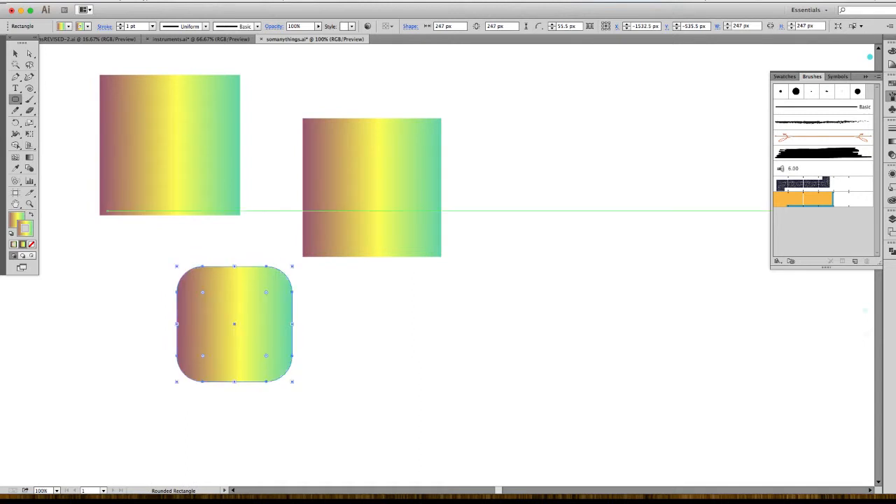
Line up the two squares side by side and place the rounded square beneath the first one
click(16, 53)
click(271, 222)
drag(256, 290, 172, 302)
drag(199, 143, 199, 168)
click(364, 189)
drag(364, 189, 325, 171)
click(175, 329)
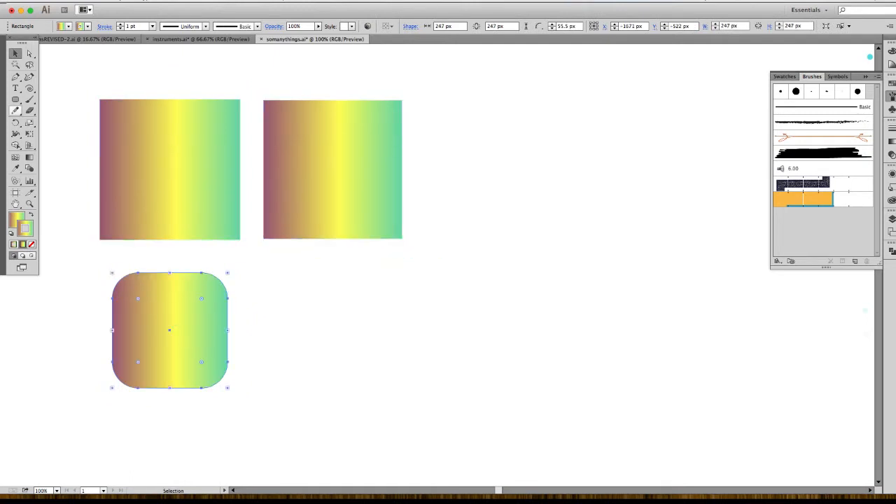
Draw a tall gradient-filled shape beside the two squares with the Rounded Rectangle tool, adjusting its corner radius while drawing until the corners are sharp
click(15, 100)
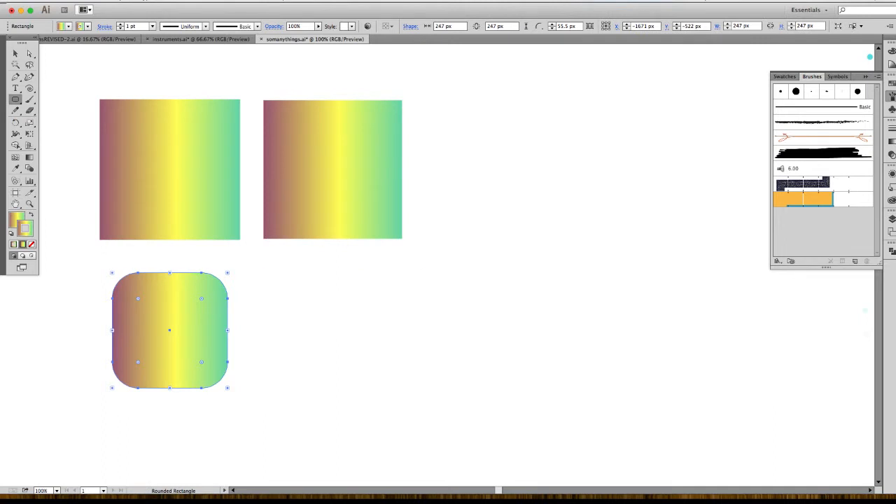
drag(465, 118, 569, 268)
key(Left)
key(Up)
key(Up)
key(Up)
key(Up)
key(Up)
key(Up)
key(Up)
key(Up)
key(Down)
key(Down)
key(Down)
key(Down)
key(Down)
key(Left)
key(Right)
key(Left)
key(v)
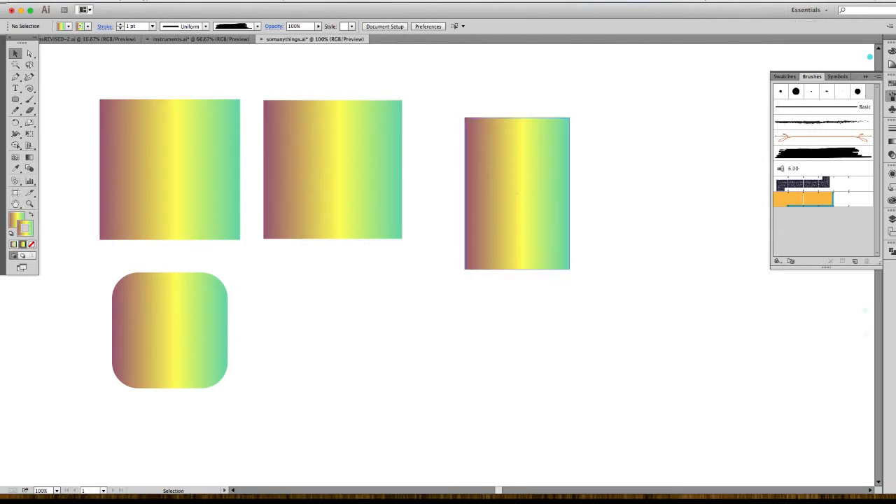
Enlarge the tall rectangle and delete it
drag(569, 268, 674, 381)
click(219, 103)
click(504, 182)
key(Delete)
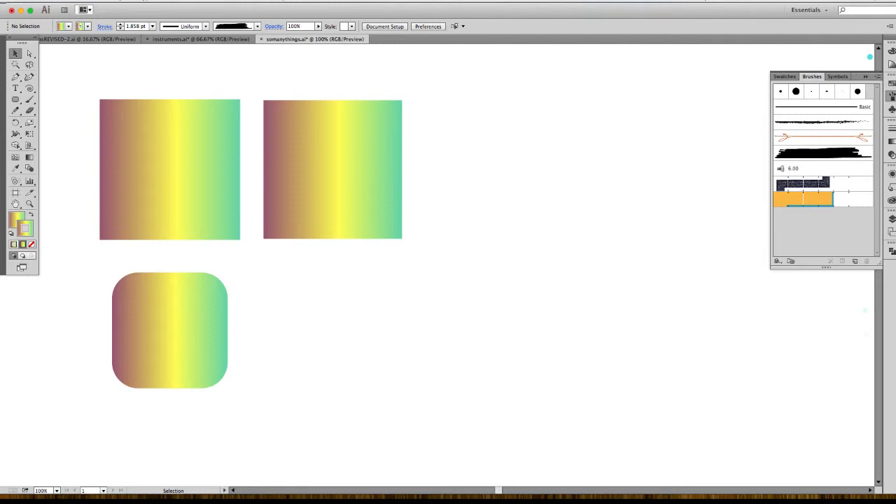
Move the rounded square up about 38 px, closer beneath the first square
click(169, 329)
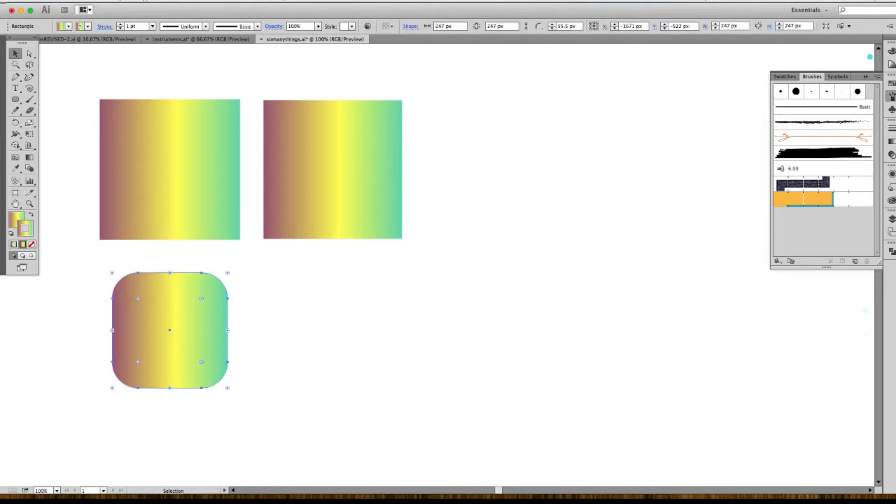
click(434, 280)
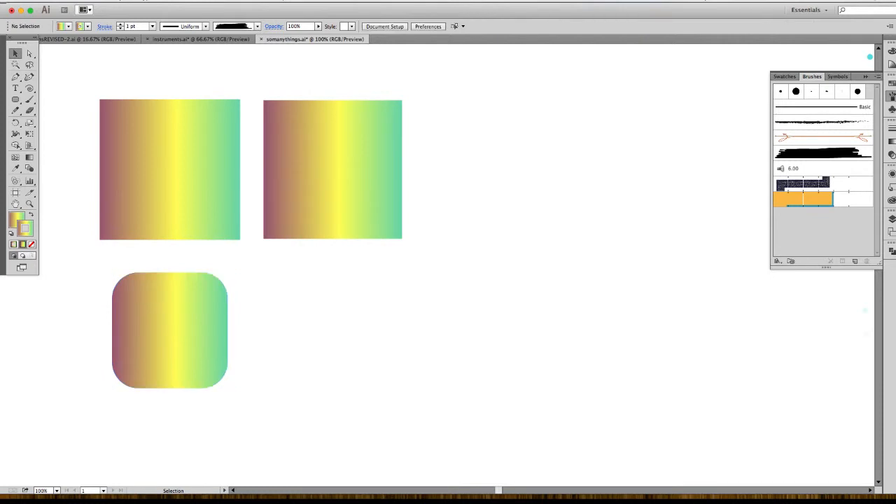
click(170, 319)
click(170, 189)
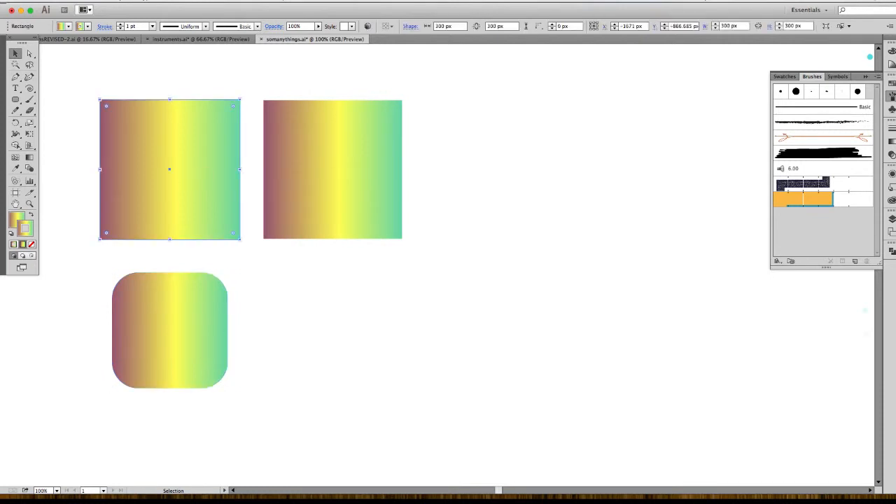
click(70, 133)
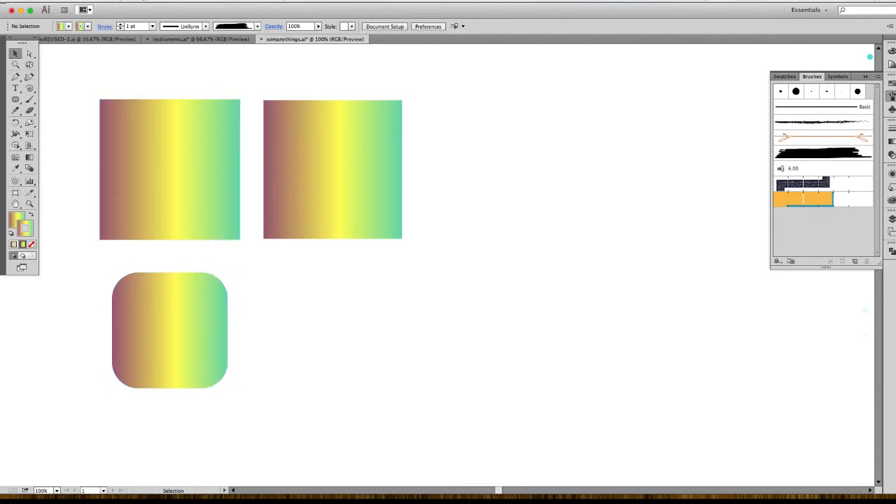
drag(190, 312, 190, 294)
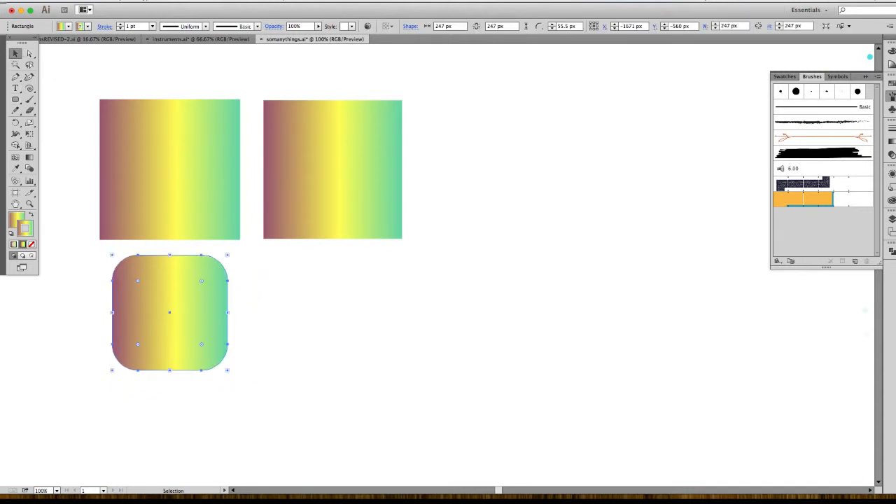
Draw a closed irregular pentagon about 482 px wide with the Pen tool, below and beside the second square
click(183, 183)
key(p)
click(364, 319)
click(492, 236)
click(588, 310)
click(561, 406)
click(363, 407)
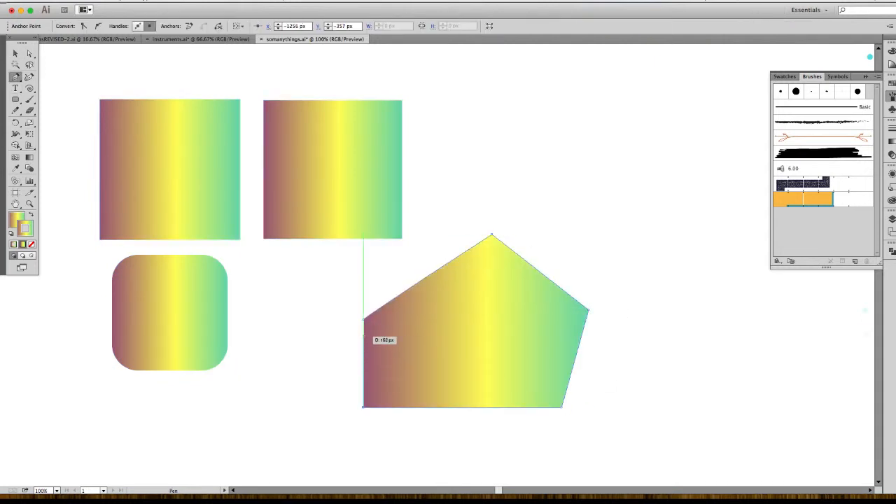
click(364, 319)
Move the first square up and to the left, away from the other shapes
key(a)
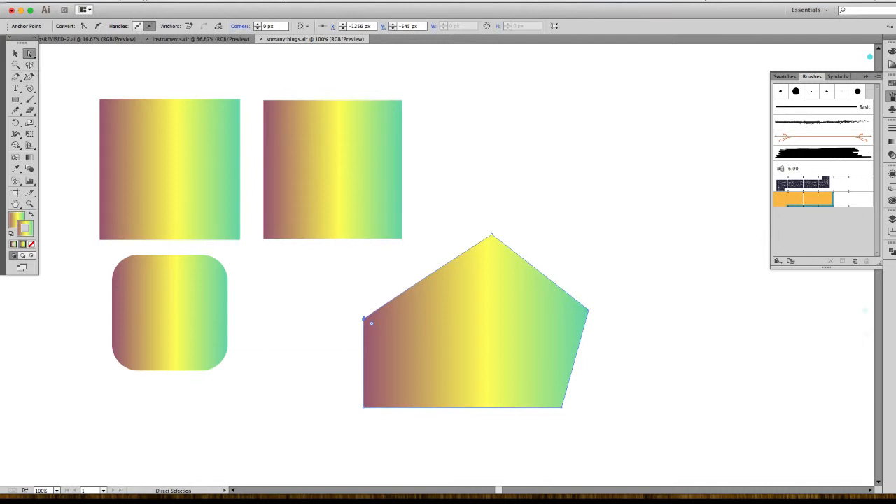
click(434, 323)
click(332, 169)
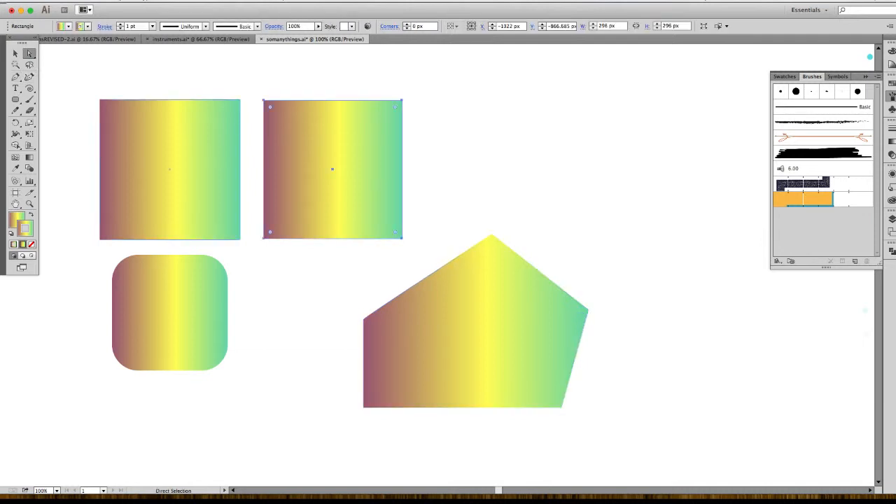
click(169, 169)
click(170, 311)
key(v)
drag(133, 120, 102, 107)
click(235, 112)
Round all corners of the pentagon with the live corner widgets, bringing the radius to about 40 px
click(29, 53)
click(549, 314)
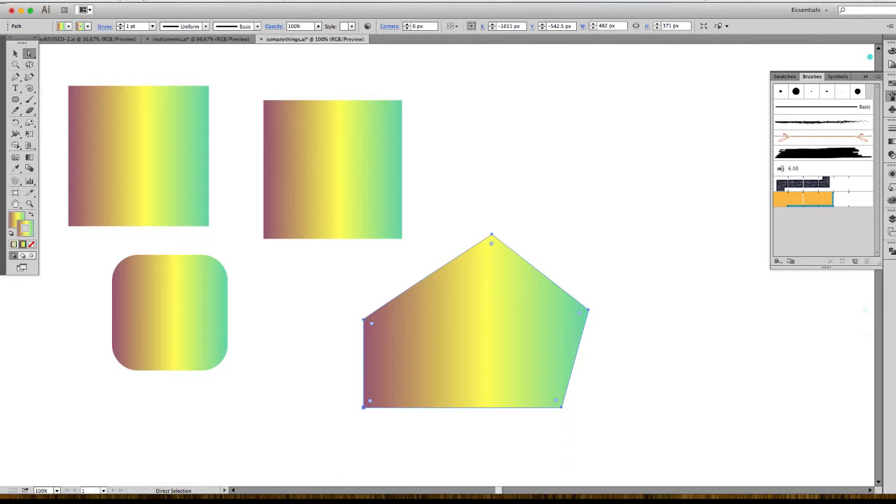
drag(371, 322, 395, 336)
click(470, 445)
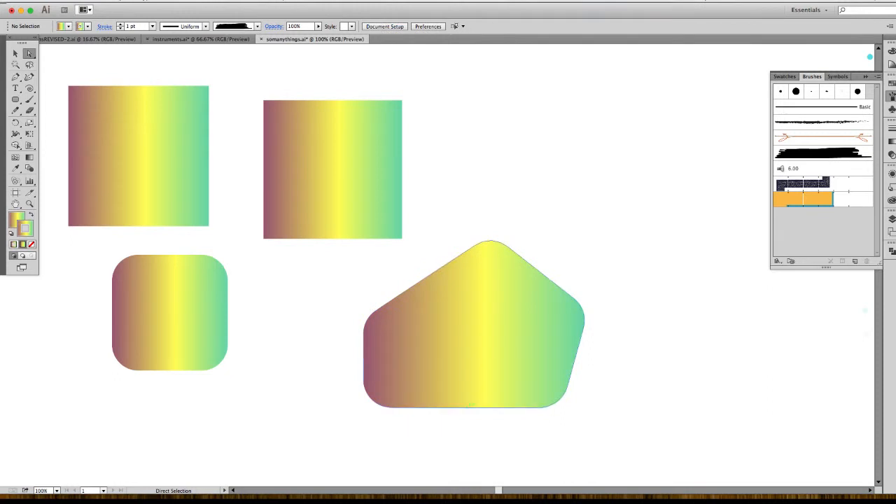
click(473, 341)
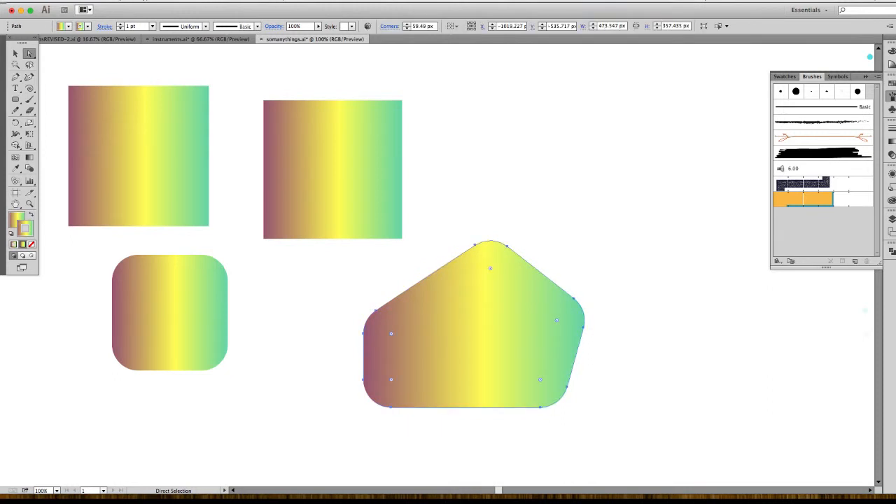
mouse_move(490, 268)
mouse_down()
mouse_move(491, 243)
mouse_move(491, 257)
mouse_up()
Round all four corners of the second square evenly with its live corner widget
click(436, 235)
click(370, 201)
drag(396, 107, 372, 131)
click(433, 193)
Round only the pentagon's top corner into a wide arc
click(481, 280)
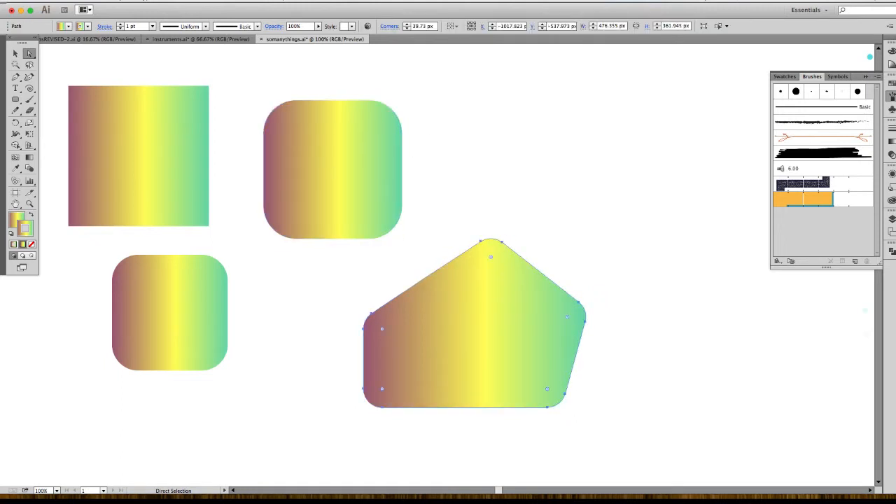
click(481, 241)
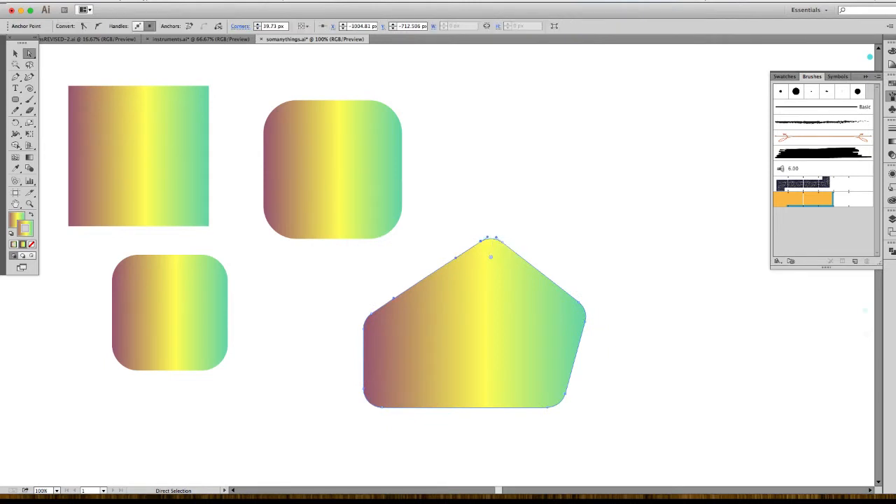
drag(491, 257, 487, 346)
click(452, 232)
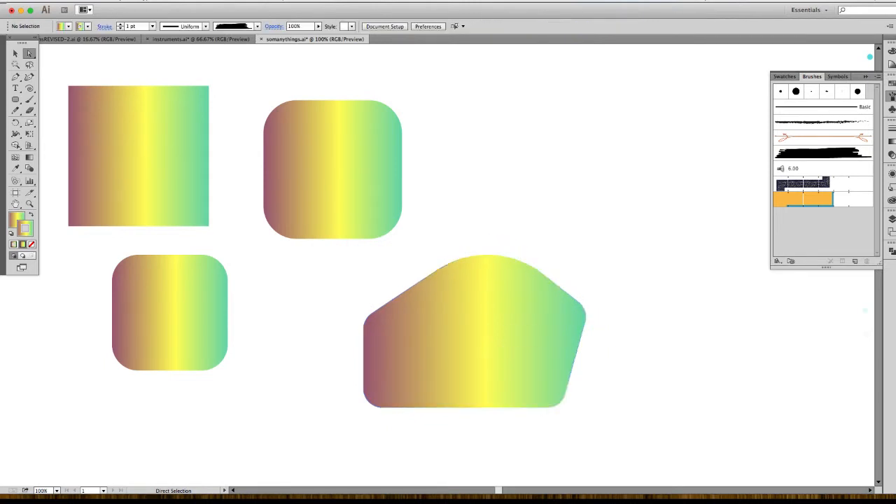
Reduce the rounding of the pentagon's upper-left corner and increase that of its lower-left corner
click(365, 319)
mouse_move(382, 329)
mouse_down()
mouse_move(399, 331)
mouse_move(363, 323)
mouse_move(371, 324)
mouse_up()
click(342, 296)
click(369, 403)
drag(383, 388, 428, 343)
Increase the rounding of the pentagon's two right-hand corners and move the shape up beside the rounded second square
drag(651, 242, 532, 441)
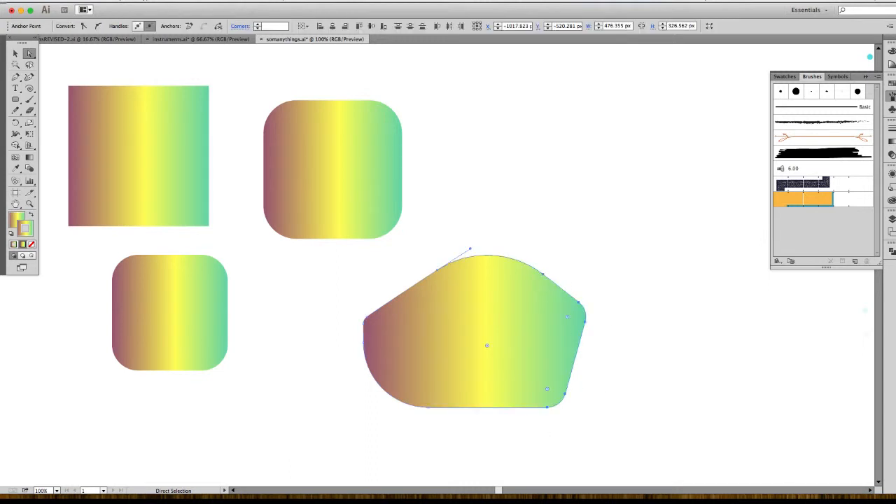
drag(546, 388, 542, 382)
click(616, 357)
drag(455, 311, 518, 111)
drag(521, 151, 527, 163)
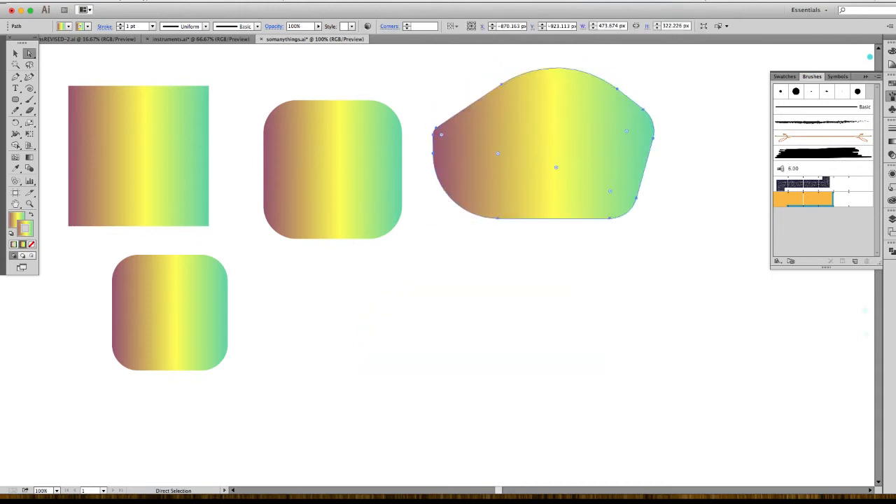
Select all the shapes on the canvas and delete them
click(16, 53)
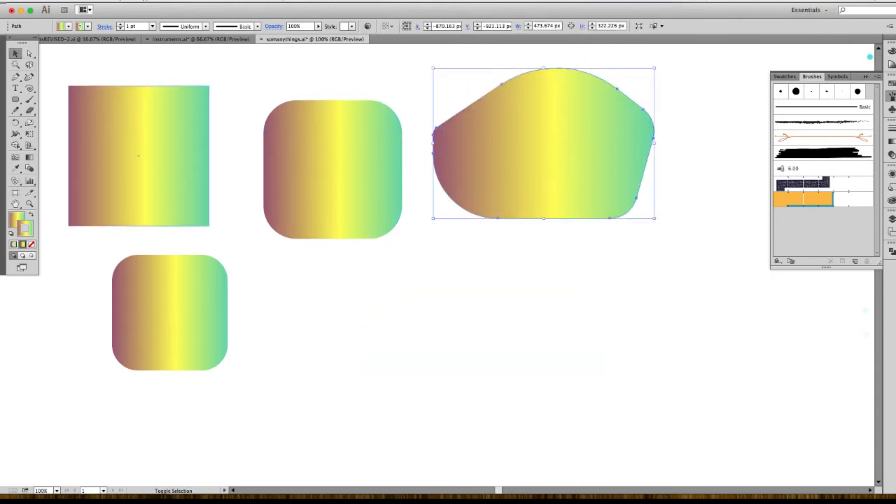
shift+click(140, 146)
shift+click(329, 160)
key(super+a)
key(Delete)
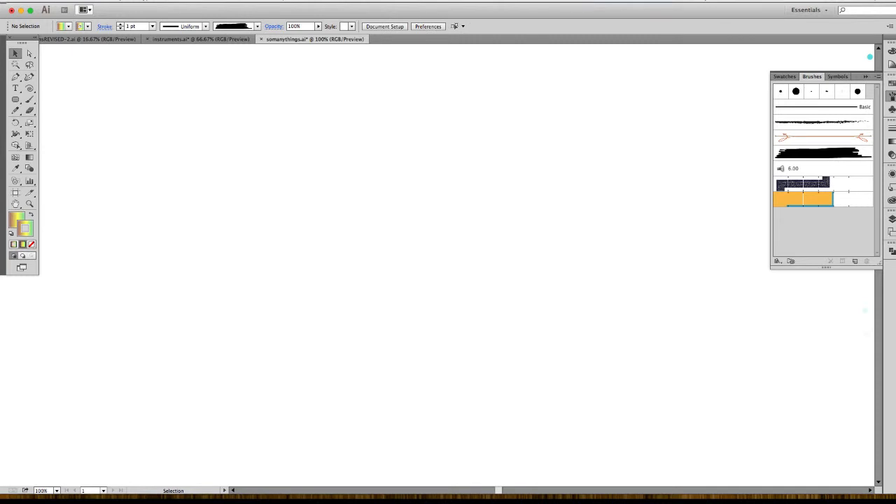
Draw a large gradient-filled polygon with the Polygon tool, varying the number of sides while drawing and ending with seven
drag(16, 99, 60, 133)
drag(291, 127, 207, 202)
key(Up)
key(Up)
key(Up)
key(Up)
key(Up)
key(Up)
key(Down)
key(Down)
key(Down)
key(Down)
key(Up)
key(Down)
key(Down)
key(Up)
key(Up)
key(Up)
key(v)
click(112, 147)
Draw a star with the Star tool, varying its points and ending with 14, and move it down beside the polygon
drag(15, 99, 56, 144)
drag(454, 130, 524, 149)
key(Up)
key(Up)
key(Up)
key(Up)
key(Up)
key(Up)
key(Up)
key(Up)
key(Up)
key(Up)
key(Up)
key(Up)
key(Up)
key(Up)
key(Up)
key(Up)
key(Up)
key(Up)
key(Up)
key(Up)
key(Up)
key(Up)
key(Up)
key(Up)
key(Up)
key(Down)
key(Down)
key(Down)
key(Down)
key(Down)
key(Down)
key(Down)
key(Down)
key(Down)
key(Down)
key(Down)
key(Down)
key(Down)
key(Down)
key(Down)
key(Down)
click(15, 53)
click(343, 105)
drag(452, 98, 442, 216)
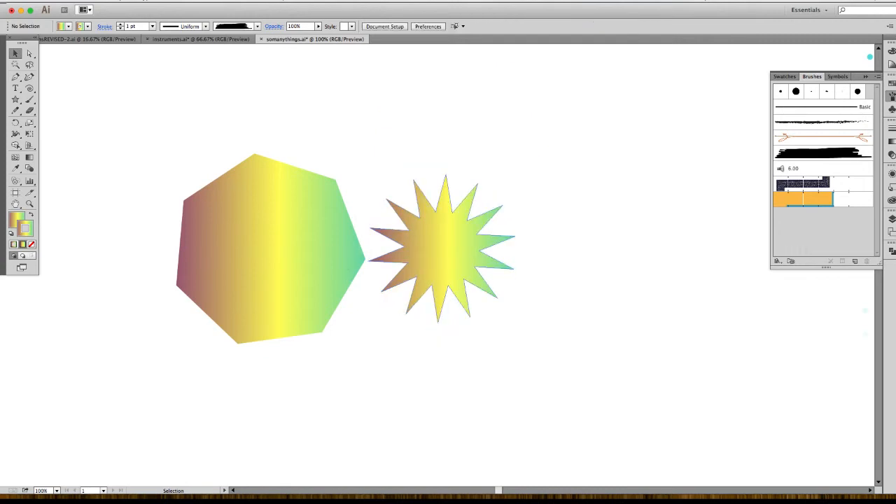
Round all corners of the 14-pointed star with Direct Selection to give it a gear-like outline
click(443, 231)
click(29, 53)
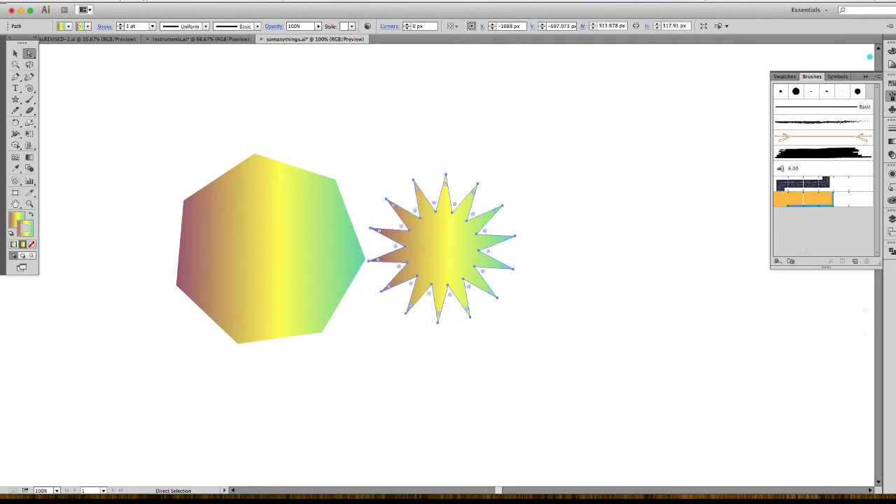
mouse_move(414, 211)
mouse_down()
mouse_move(420, 218)
mouse_move(413, 207)
mouse_up()
click(388, 161)
Shrink the rounded star and place it higher beside the heptagon
click(15, 53)
drag(455, 240, 519, 177)
drag(522, 167, 476, 173)
Draw a second star about 252 px wide next to the rounded star, reducing it to five points while drawing
click(15, 99)
drag(543, 216, 575, 185)
key(Down)
key(Down)
key(Down)
key(Down)
key(Down)
key(Down)
key(Down)
key(Down)
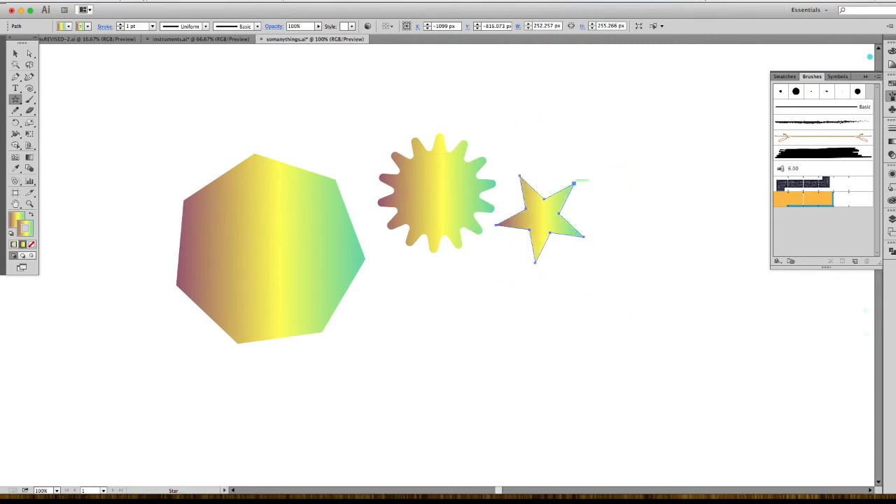
Delete the heptagon, the gear-shaped star and the five-pointed star
drag(271, 103, 319, 117)
click(16, 64)
key(super+shift+a)
key(v)
drag(124, 98, 630, 303)
key(Delete)
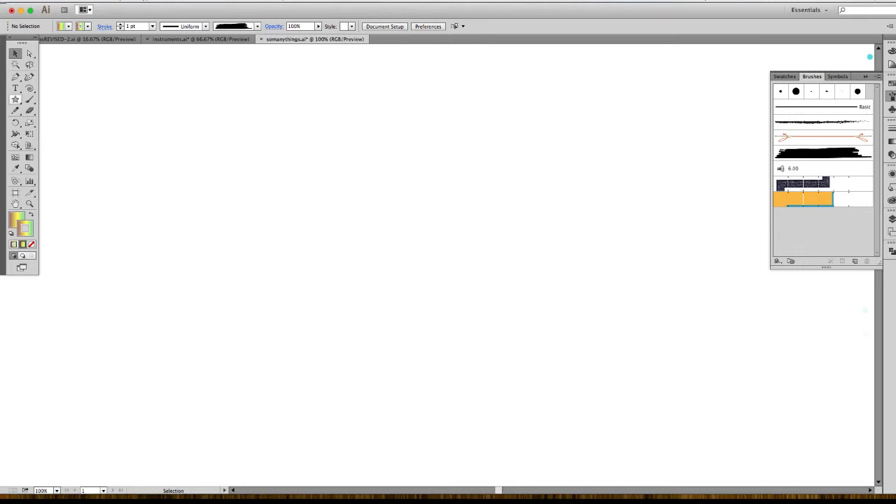
Draw a closed, straight-sided shape with six anchor points using the Pen tool, and deselect it
click(15, 100)
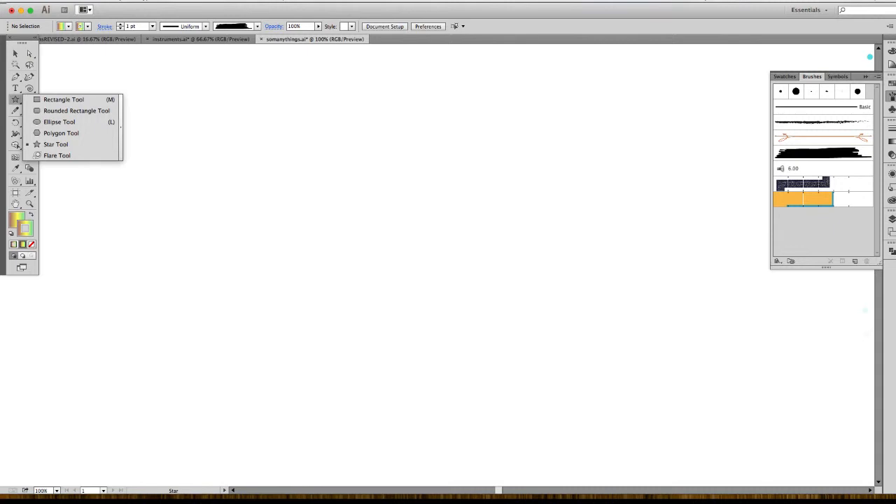
click(64, 100)
key(p)
click(275, 158)
click(224, 324)
click(354, 363)
click(427, 237)
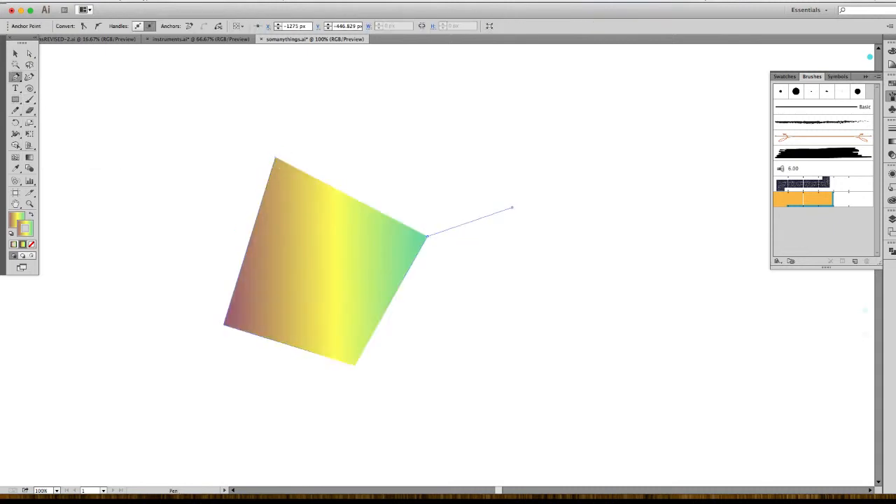
click(512, 207)
click(352, 124)
click(274, 158)
click(15, 53)
click(91, 91)
Start a rounded rectangle about 956 px wide over the pen-drawn shape, raising its corner radius to about 36 px while drawing
click(16, 99)
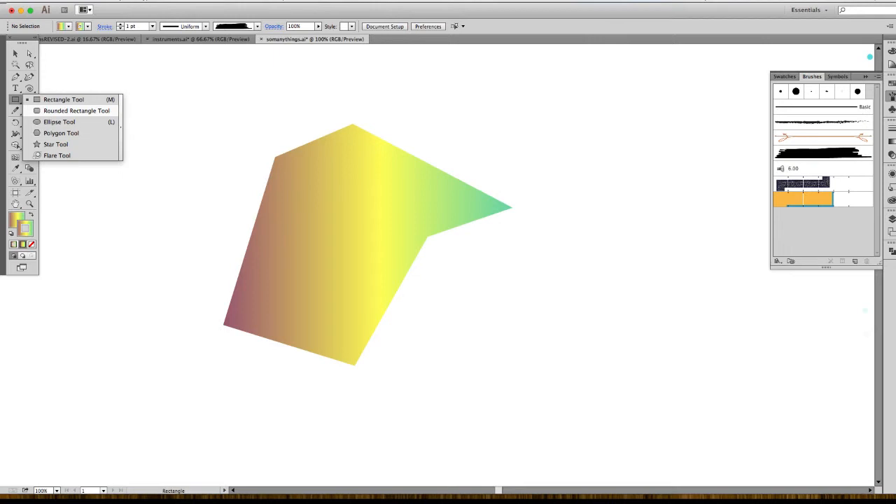
click(77, 110)
drag(137, 105, 488, 309)
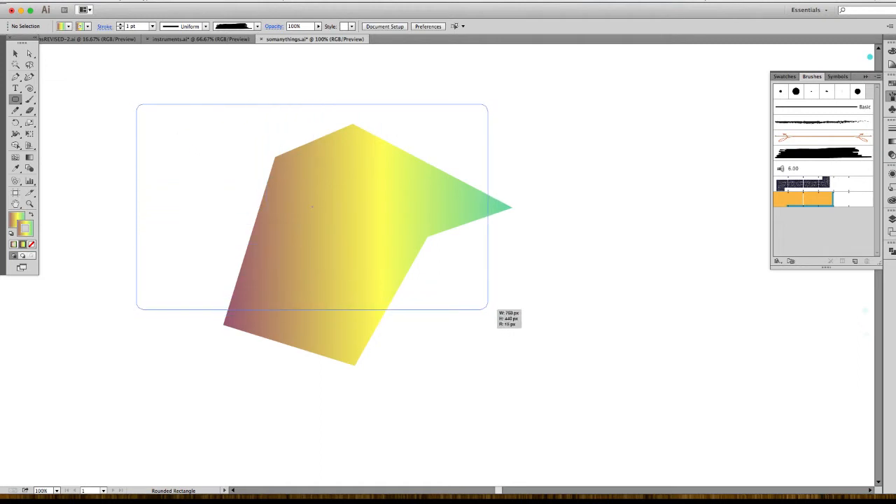
drag(488, 309, 581, 301)
key(Left)
key(Up)
key(Up)
key(Up)
key(Up)
key(Up)
key(Up)
key(Up)
key(Up)
key(Up)
key(Up)
key(Up)
key(Up)
key(Up)
key(Up)
key(Up)
key(Up)
key(Up)
key(Up)
key(Up)
key(Up)
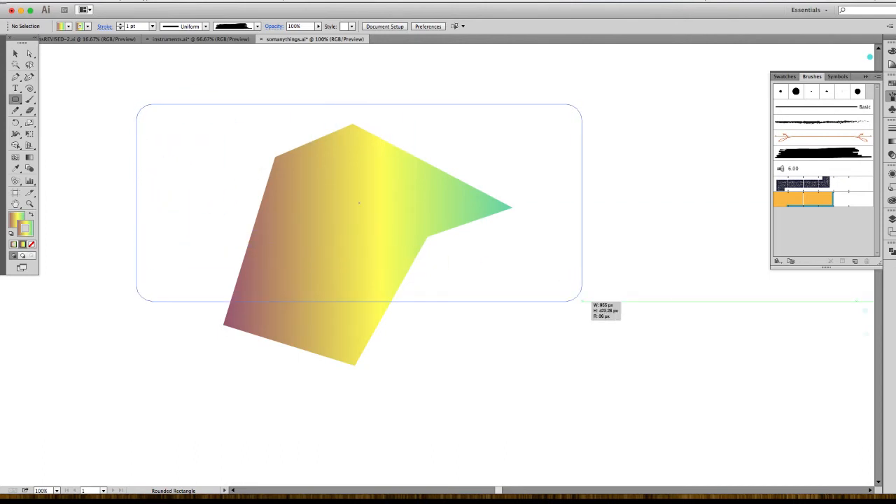
Resize the rounded rectangle while drawing, switching its corners between fully rounded and square and ending with square corners
key(Left)
drag(582, 302, 543, 285)
key(Right)
key(Left)
key(Right)
key(Left)
key(Right)
key(Left)
Delete the drawn rectangle and the pen-drawn shape, and set the stroke to none
key(v)
drag(184, 73, 448, 418)
key(Delete)
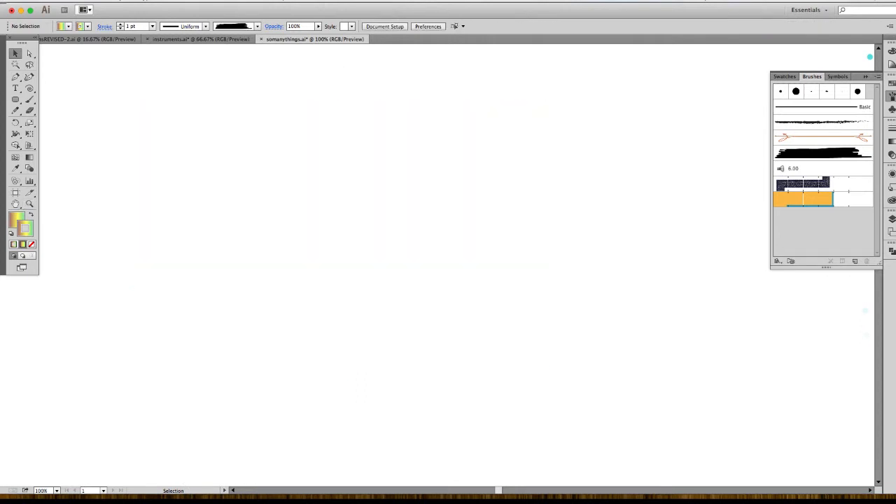
key(slash)
key(x)
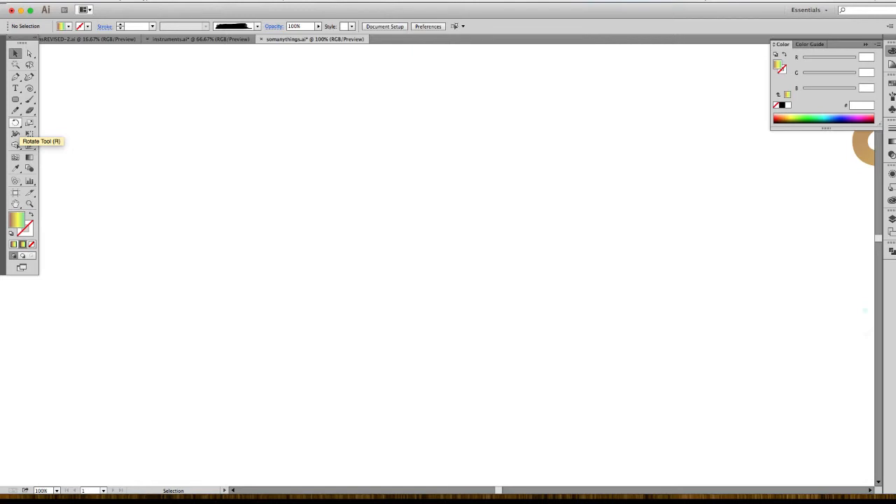
click(29, 122)
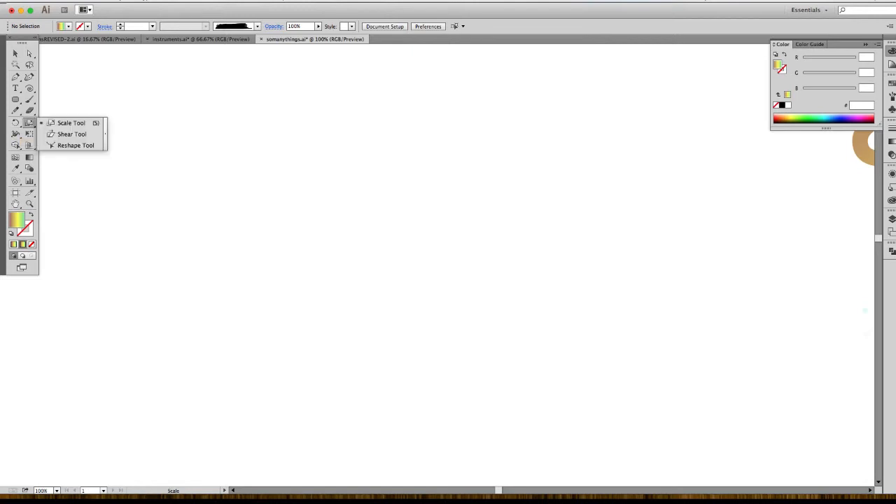
click(16, 122)
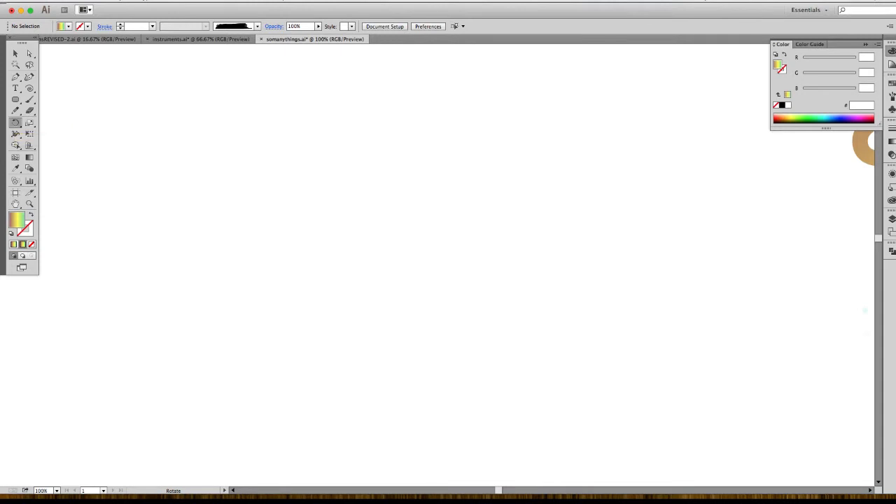
click(15, 122)
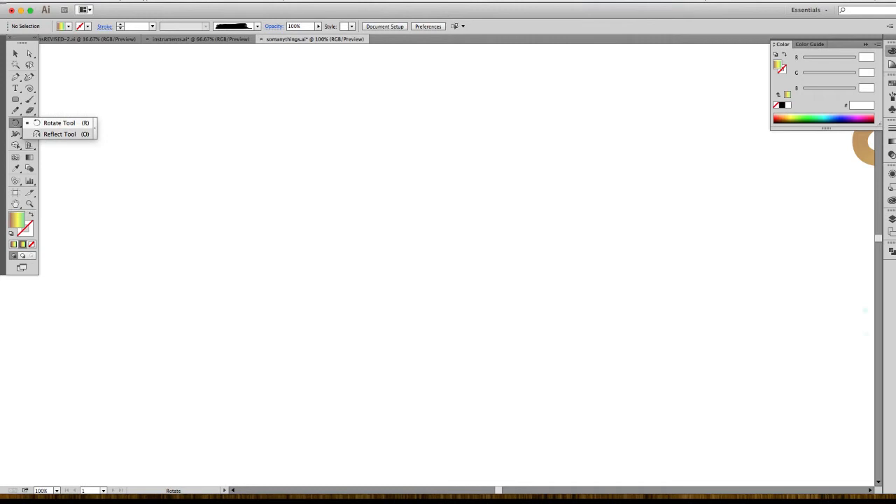
Draw a vertical gradient-filled rectangle about 254 by 400 px and select it
click(15, 99)
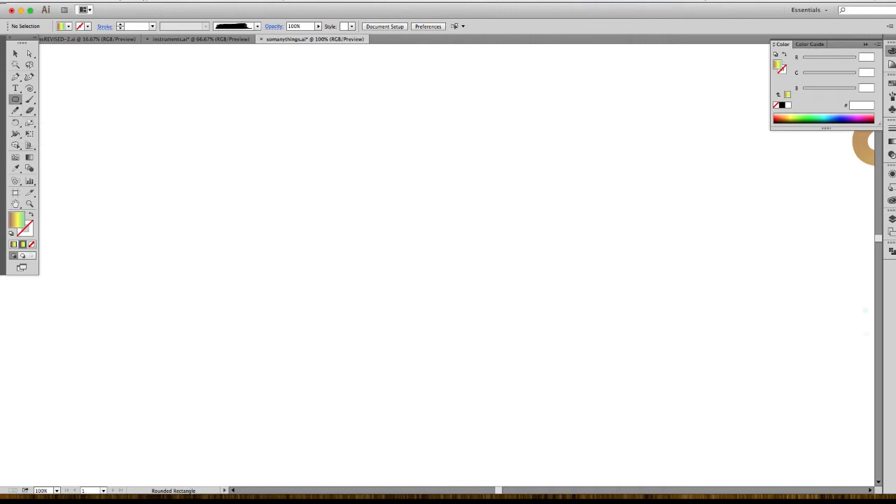
mouse_move(154, 131)
mouse_down()
mouse_move(299, 357)
mouse_move(272, 316)
mouse_up()
key(v)
click(312, 329)
click(222, 255)
Set the rotation pivot just outside the rectangle's lower-right corner and preview a 45° rotation
click(15, 122)
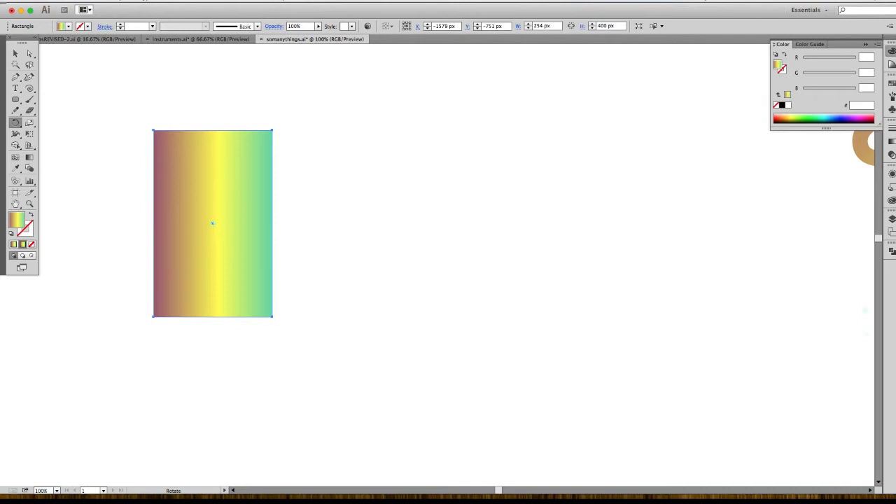
alt+click(283, 332)
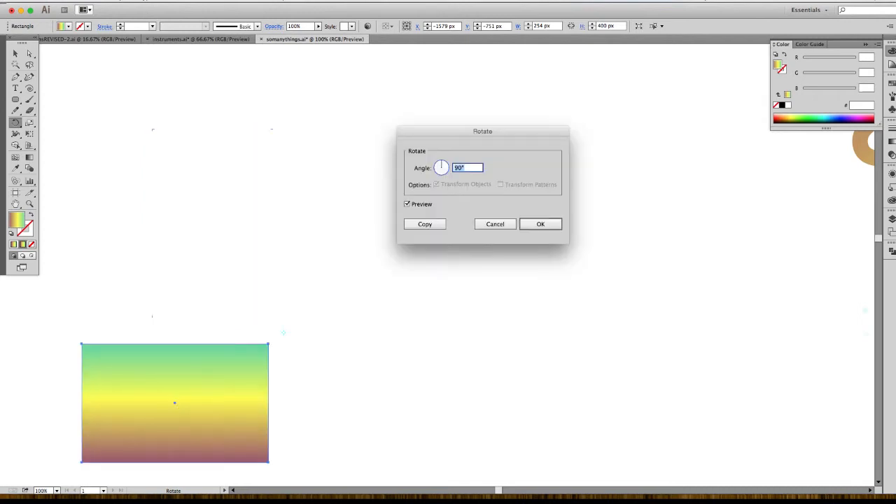
text(45)
key(Tab)
click(407, 204)
click(407, 204)
click(407, 204)
click(407, 204)
Change the rotation angle to 20° and create a rotated copy of the rectangle
drag(469, 168, 452, 168)
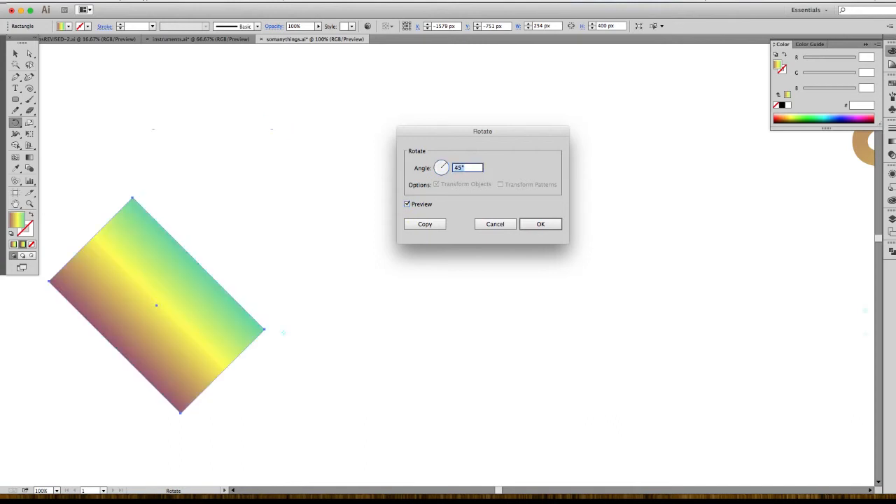
text(20)
key(Tab)
key(space)
key(space)
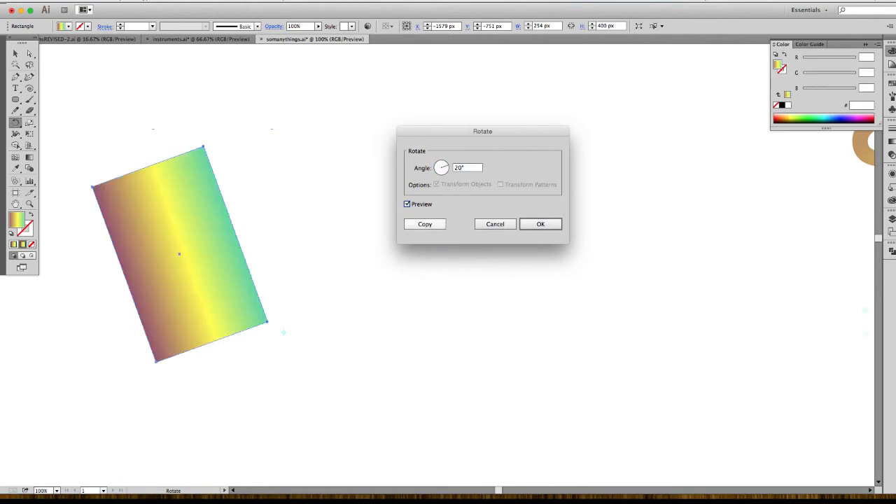
click(425, 224)
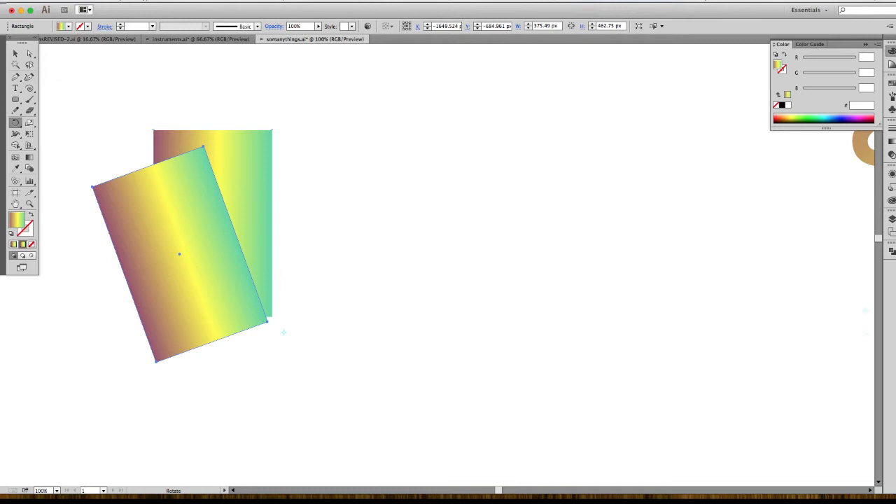
Repeat the 20° rotated copy around the pivot until the rectangles complete a full ring, and deselect
key(super+d)
key(super+d)
key(super+d)
key(super+d)
key(super+d)
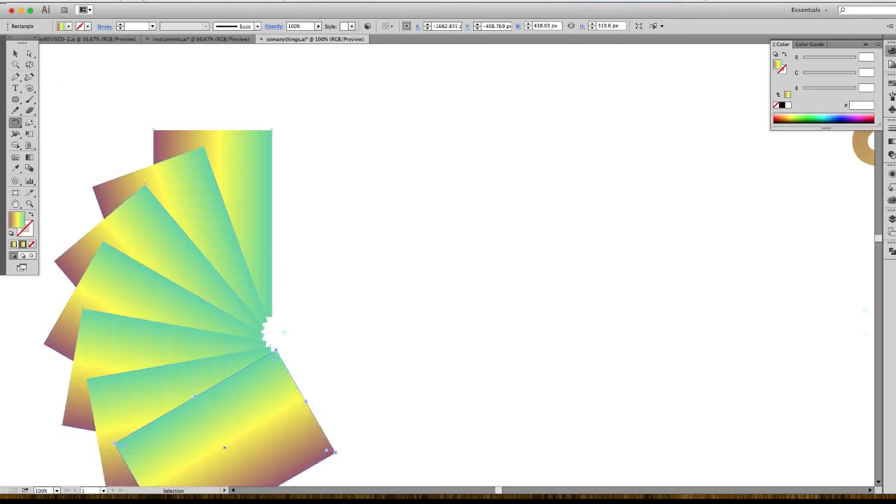
key(super+d)
key(super+d)
key(super+d)
key(super+d)
key(super+d)
key(super+d)
key(super+d)
key(super+d)
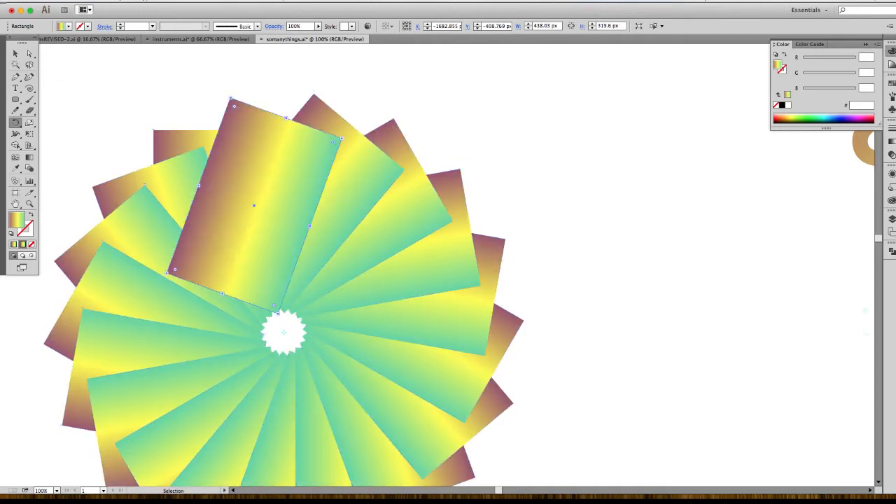
key(super+d)
key(super+d)
key(super+d)
key(v)
key(super+shift+a)
Delete the entire ring of rotated rectangles
key(space)
drag(588, 308, 594, 262)
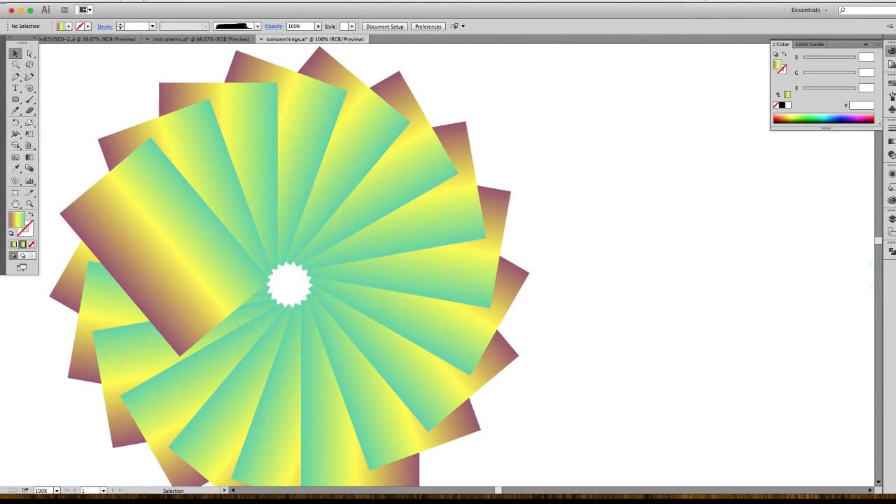
drag(598, 176, 179, 359)
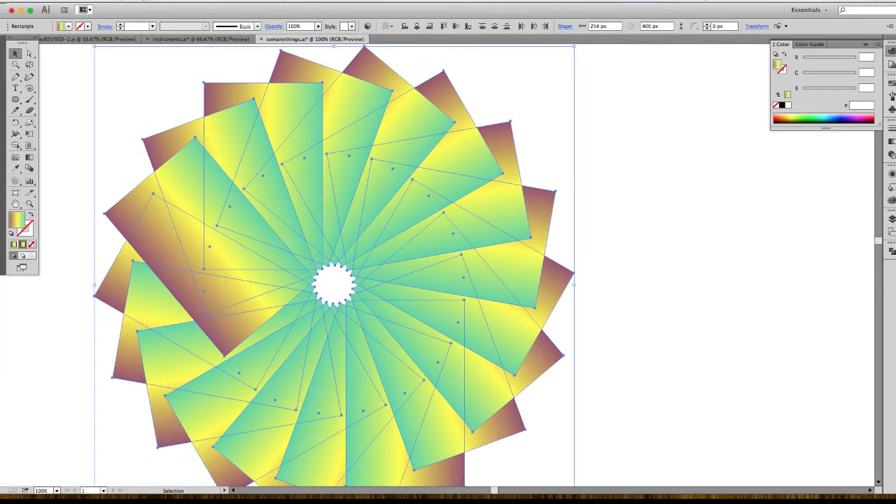
key(Delete)
Draw a gradient-filled square about 140 px on each side
click(16, 99)
drag(213, 130, 278, 196)
click(15, 53)
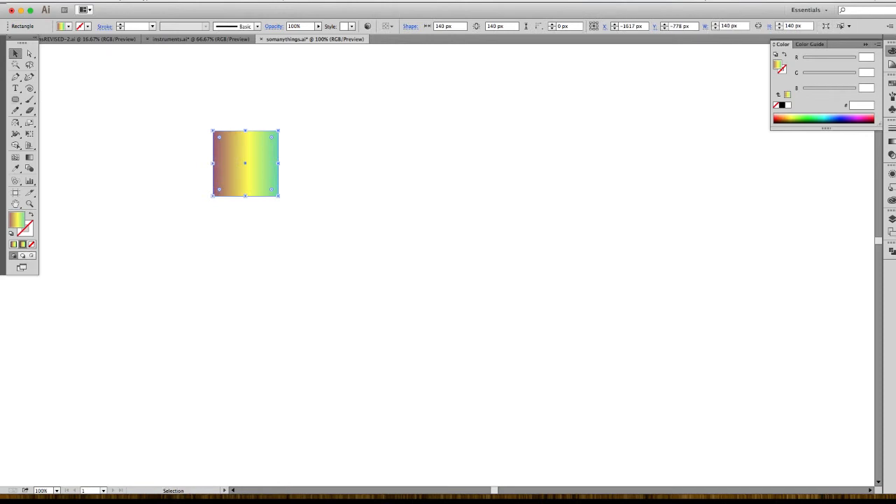
Try to reflect the square across a vertical axis just beyond its right edge, toggling the preview
key(o)
alt+click(309, 171)
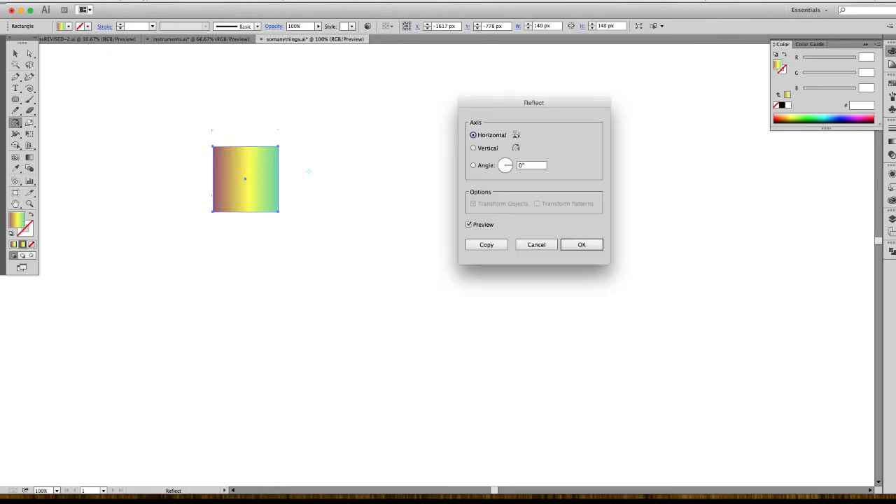
click(474, 147)
click(469, 225)
click(469, 225)
click(469, 225)
click(536, 245)
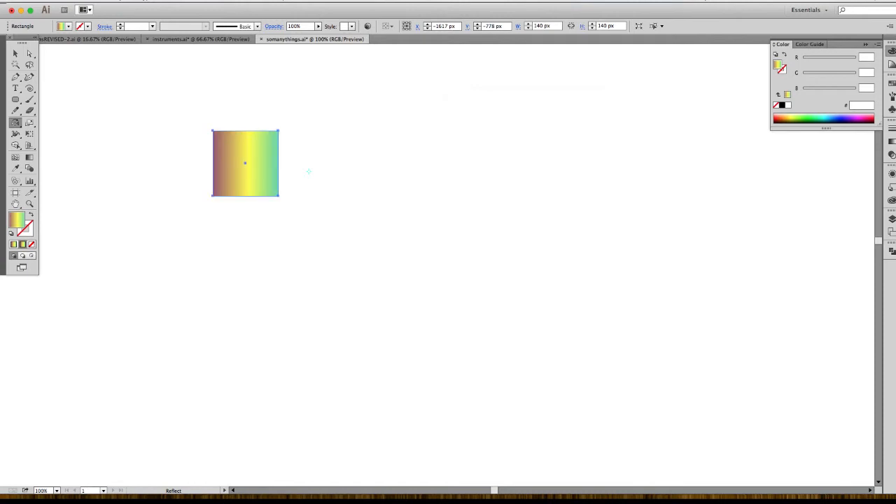
Delete the square and draw a circle about 406 px in diameter
key(v)
key(Delete)
drag(15, 99, 62, 122)
drag(282, 285, 263, 190)
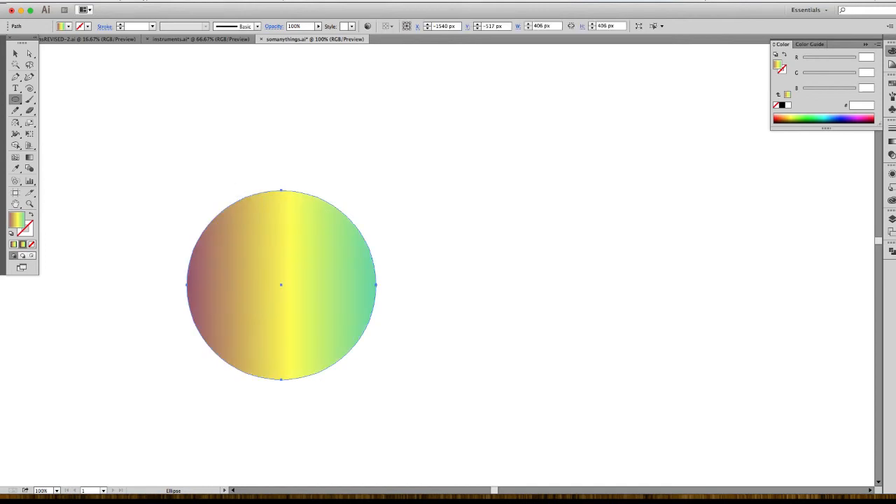
Cut the circle down to its left half by deleting its right anchor point
click(30, 53)
drag(469, 208, 362, 361)
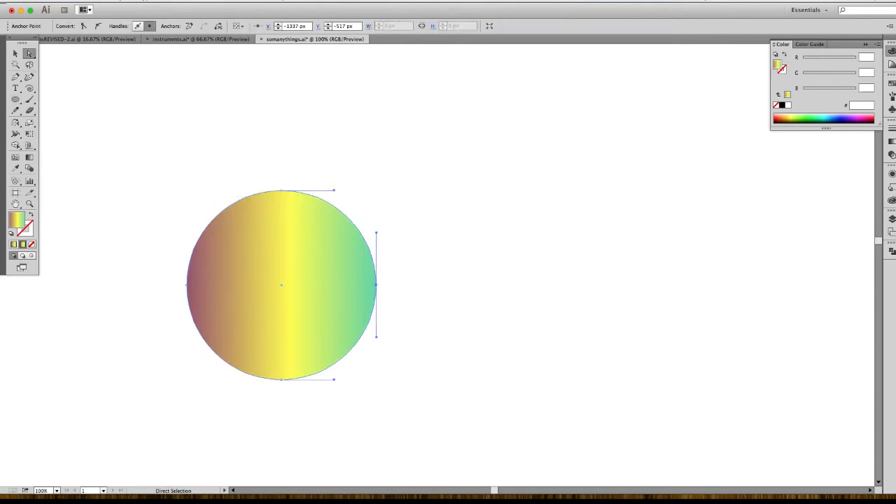
key(Delete)
key(o)
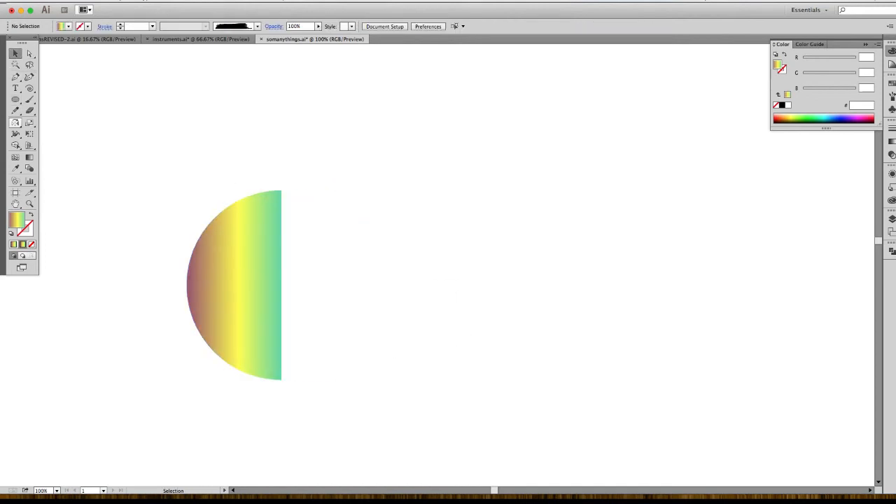
alt+click(301, 282)
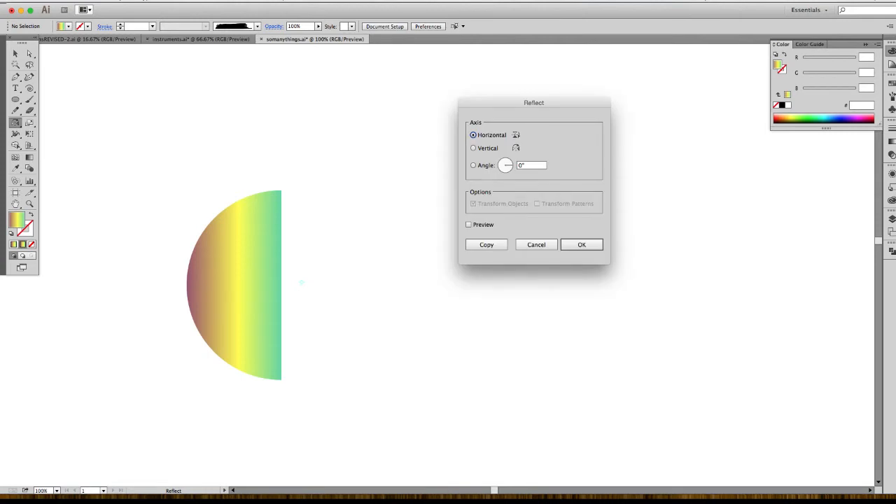
click(469, 224)
click(473, 148)
click(469, 225)
click(469, 225)
click(469, 225)
click(469, 225)
click(473, 148)
click(474, 135)
click(469, 224)
click(469, 225)
click(536, 245)
Create a reflected copy of the half circle across a vertical axis just beyond its flat edge
click(15, 53)
drag(155, 146, 287, 382)
double_click(16, 123)
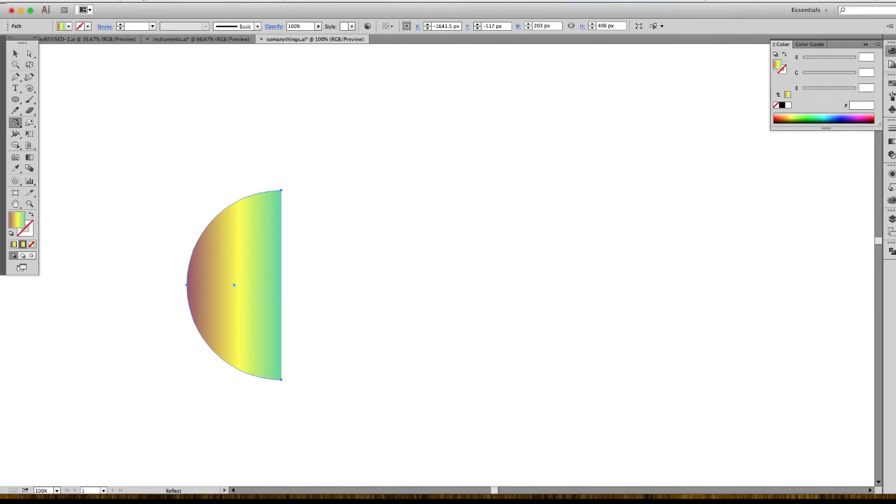
click(473, 148)
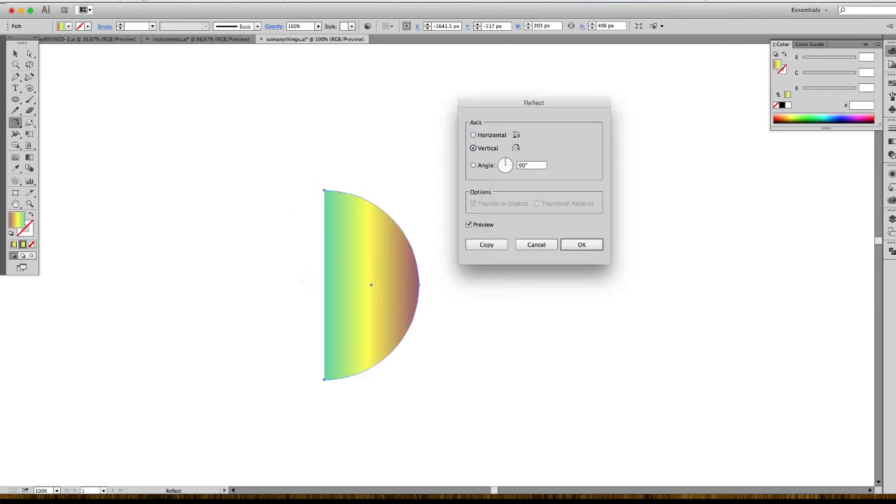
click(469, 225)
click(469, 225)
click(486, 245)
Delete both the mirrored half circle and the original half circle
super+click(235, 285)
click(15, 53)
click(210, 140)
drag(371, 285, 384, 208)
key(Delete)
click(245, 280)
click(336, 231)
click(242, 280)
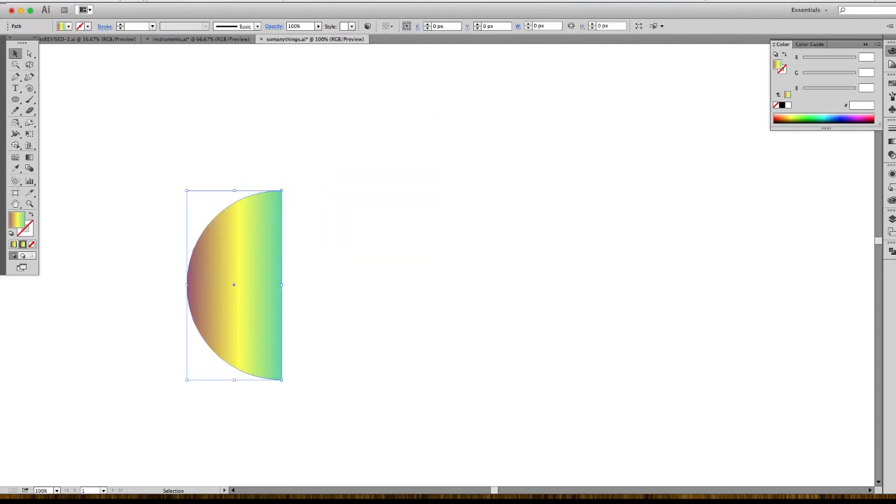
key(Delete)
Open the Scale tool's settings and examine its uniform, non-uniform and stroke scaling options
click(30, 123)
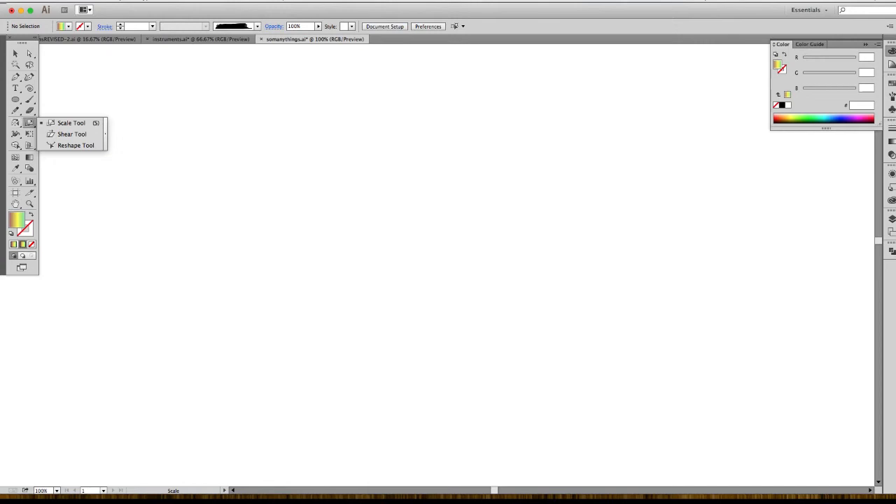
click(29, 122)
double_click(29, 123)
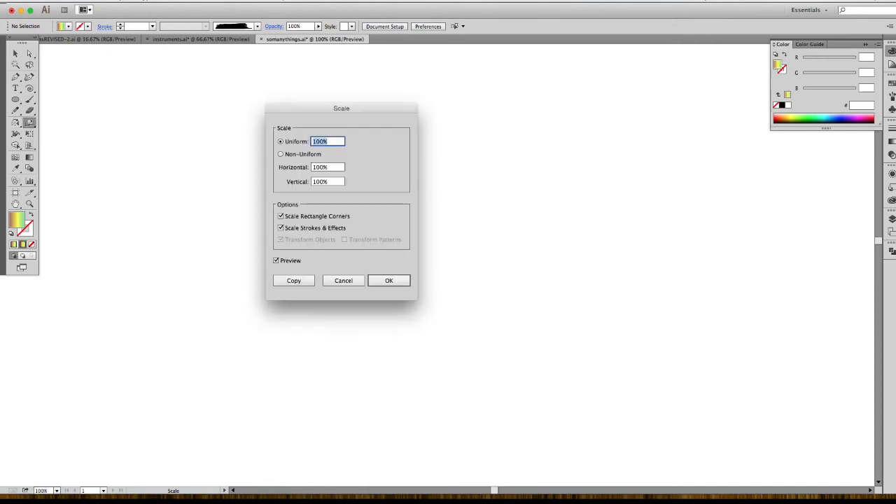
drag(341, 108, 274, 114)
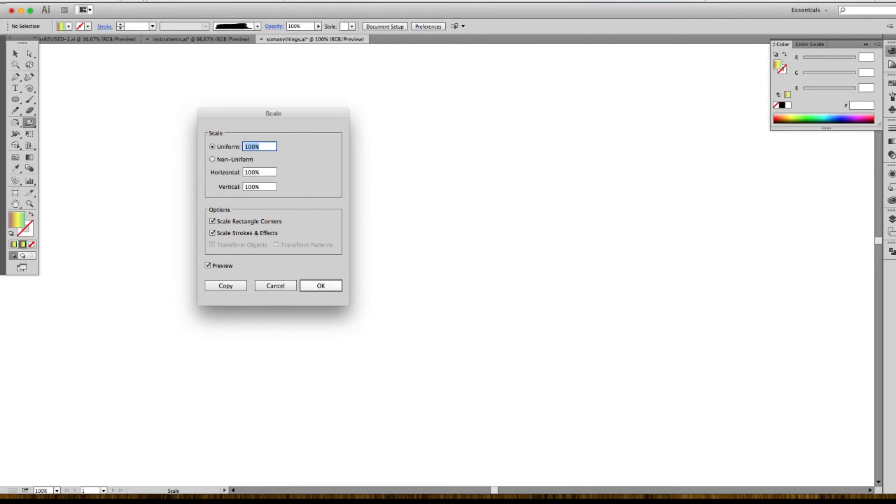
key(Return)
Draw a circle 412 px wide in the empty canvas area and give it a purple 7A62A8 stroke
click(16, 99)
mouse_move(410, 272)
mouse_down()
mouse_move(399, 214)
mouse_move(404, 175)
mouse_up()
drag(17, 220, 28, 232)
double_click(29, 232)
click(454, 130)
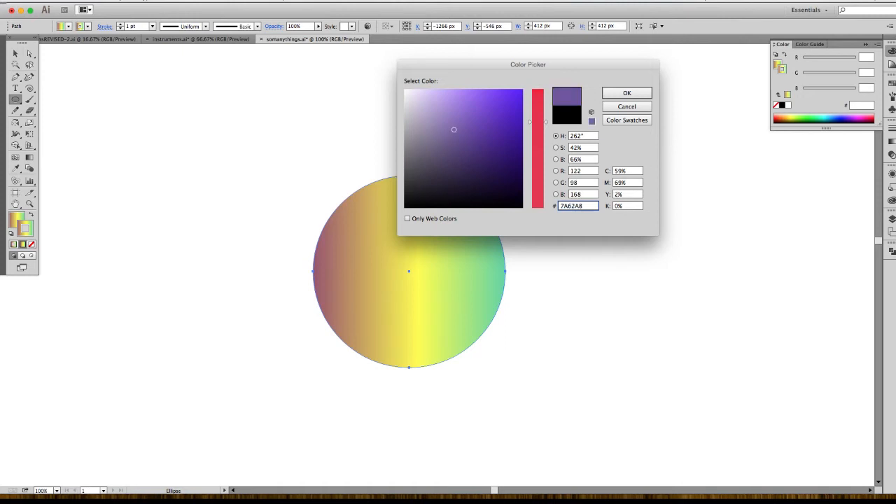
click(626, 93)
Thicken the circle's stroke and enlarge the circle proportionally from its centre to 634 px wide
click(890, 128)
click(808, 132)
click(807, 131)
click(808, 132)
click(808, 131)
click(808, 132)
click(808, 131)
click(808, 132)
click(807, 131)
click(15, 53)
mouse_move(505, 176)
mouse_down()
mouse_move(426, 255)
mouse_move(558, 124)
mouse_up()
Turn off scaling of strokes and effects, and shrink the circle proportionally from its centre to 484 px wide
double_click(29, 123)
click(213, 233)
key(Return)
key(v)
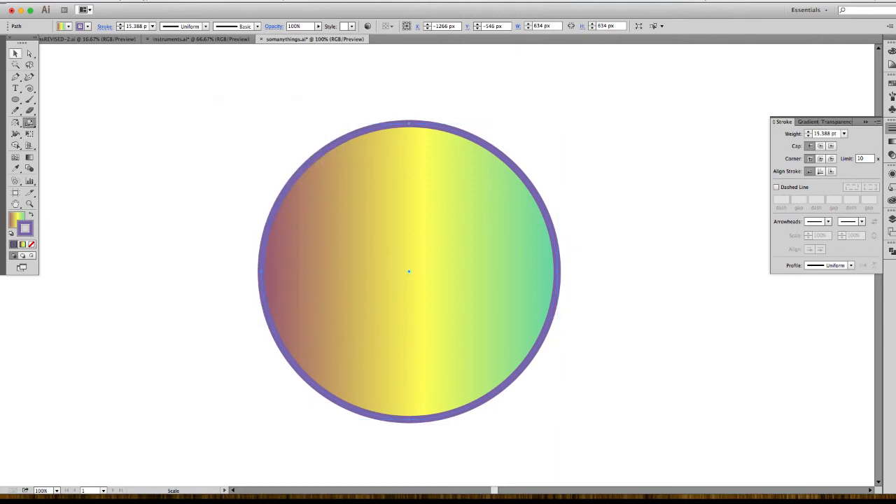
drag(557, 124, 522, 158)
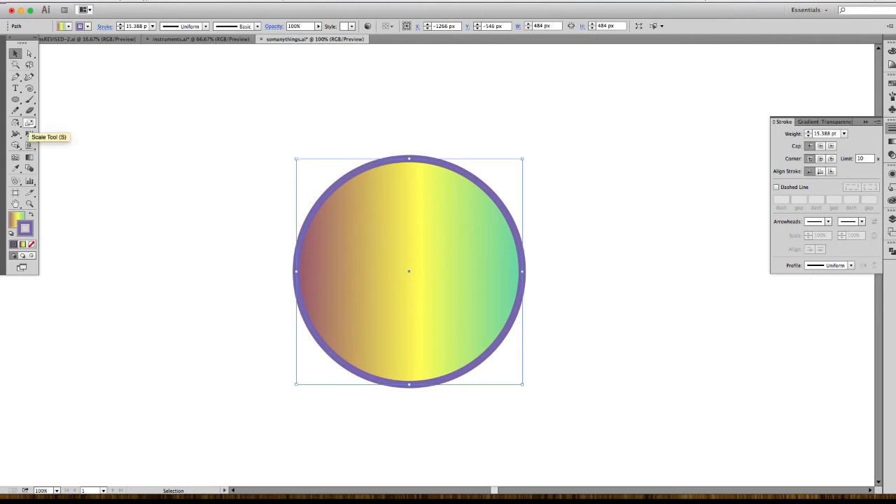
Turn scaling of strokes and effects back on for the circle
double_click(30, 123)
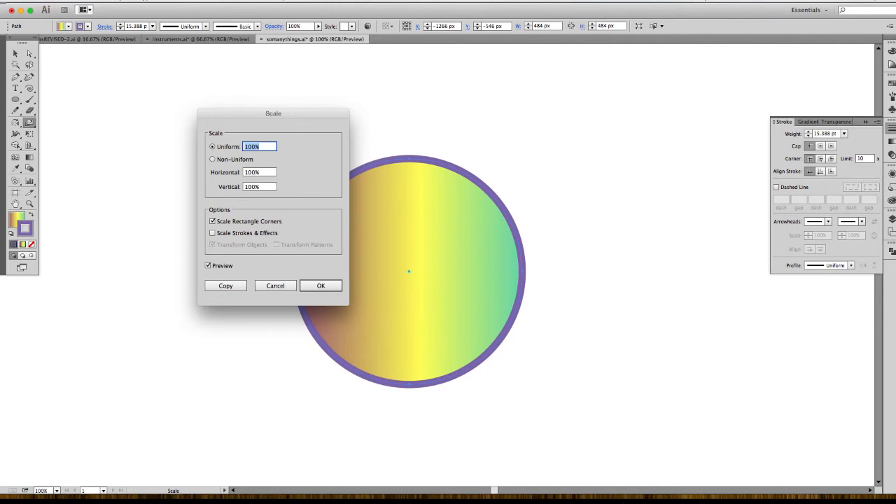
drag(273, 113, 138, 81)
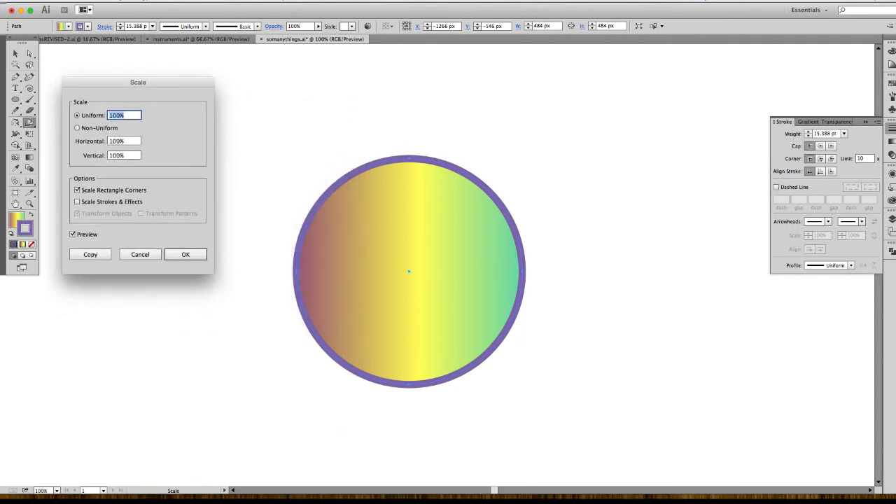
click(77, 202)
key(Return)
key(v)
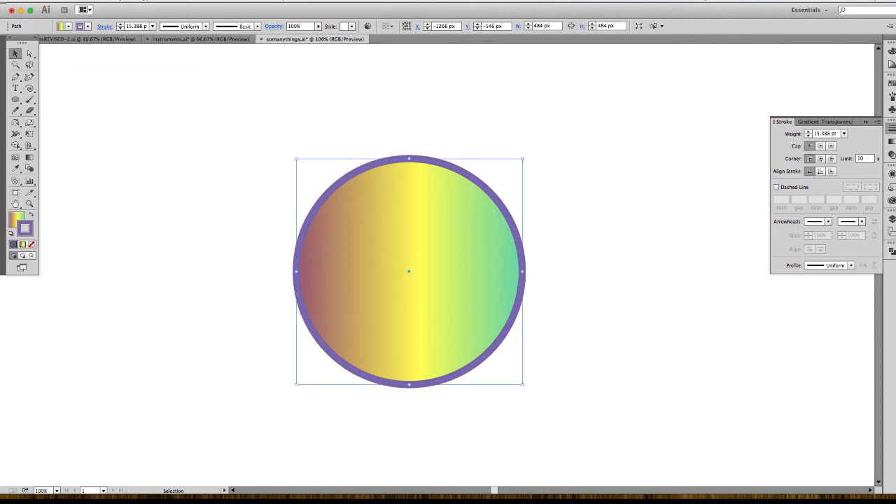
Shrink the circle proportionally until its stroke scales down to 6.55 pt, move it up and to the left, and deselect it
drag(522, 158, 457, 223)
drag(427, 277, 270, 231)
click(350, 280)
drag(361, 171, 366, 166)
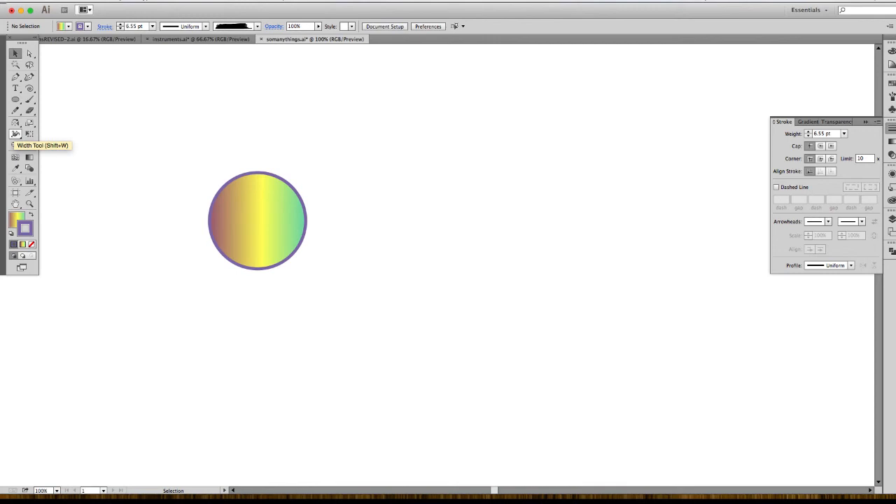
click(15, 134)
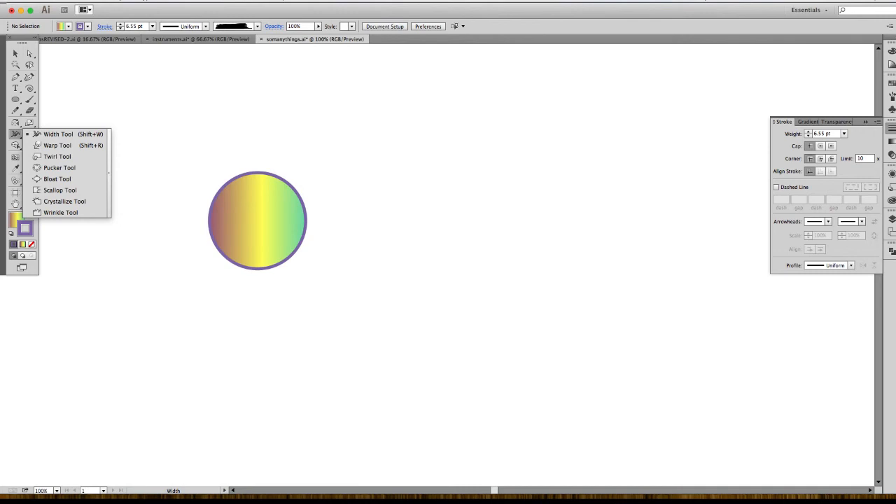
click(15, 134)
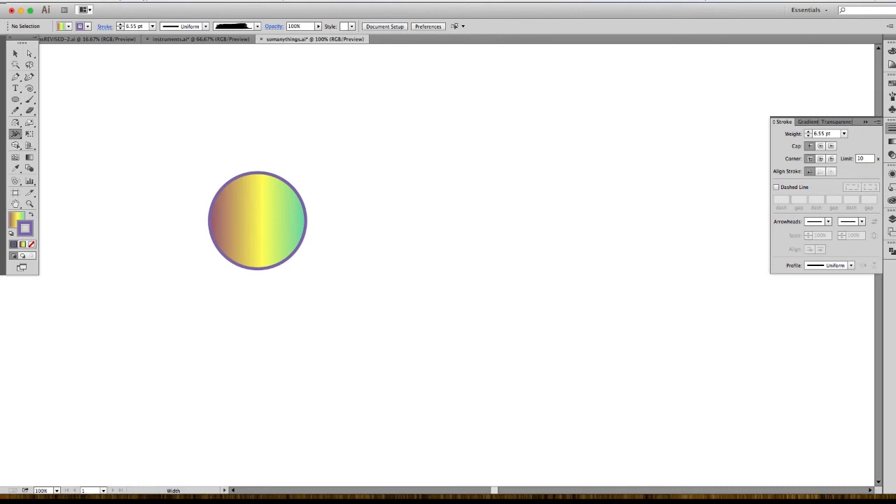
click(16, 144)
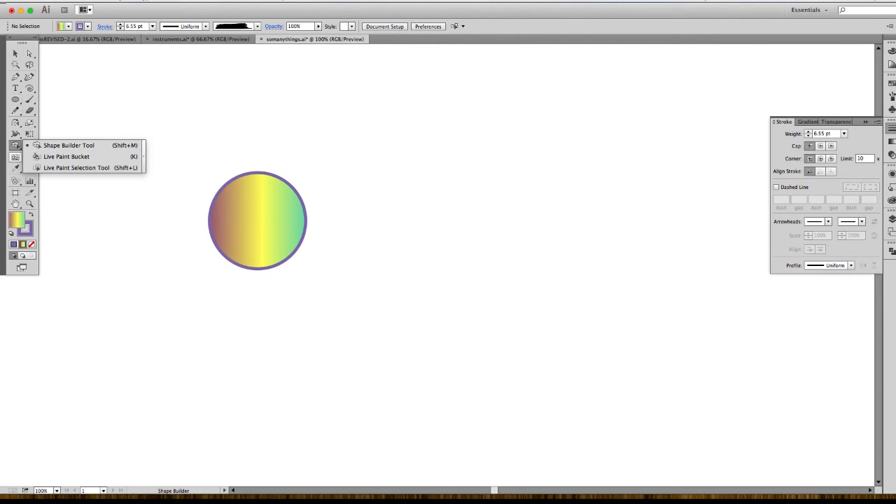
click(15, 157)
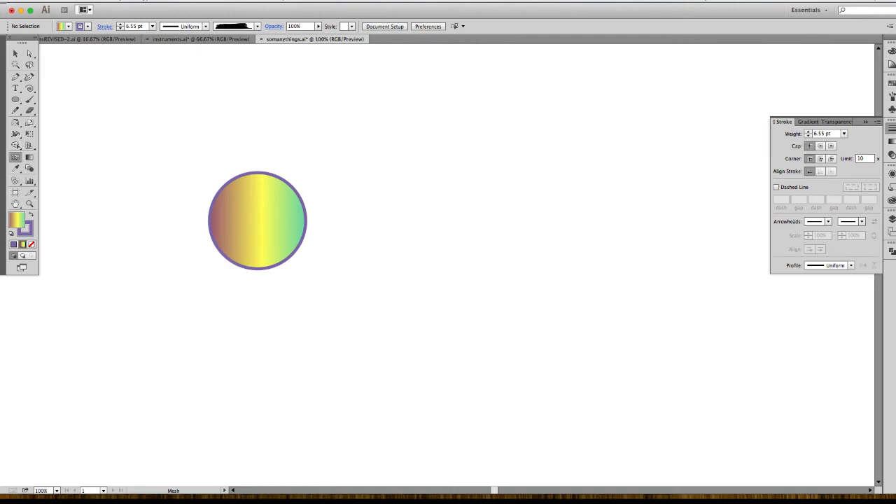
Delete the gradient circle with the purple stroke
click(15, 53)
drag(224, 120, 261, 235)
key(Delete)
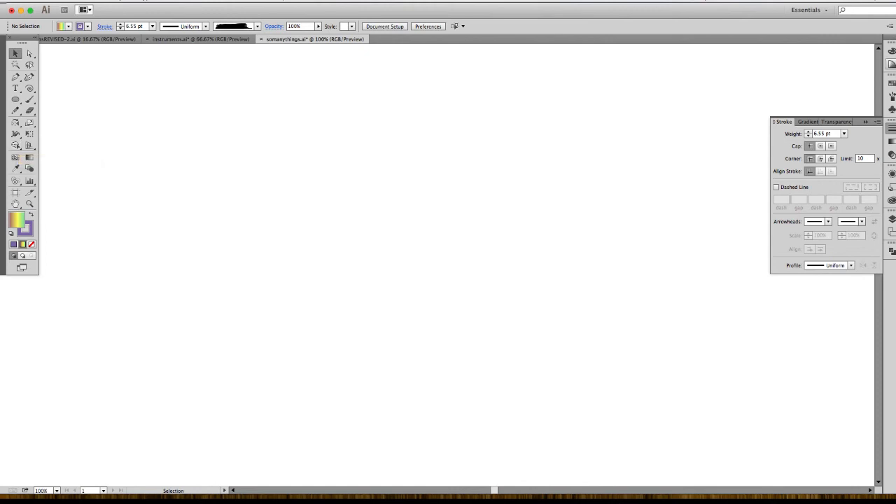
Draw a new gradient-filled circle with the purple stroke and move it right to leave empty space beside it
click(16, 100)
drag(306, 146, 468, 306)
click(15, 53)
click(238, 140)
key(space)
drag(238, 140, 196, 146)
key(space)
drag(485, 279, 404, 270)
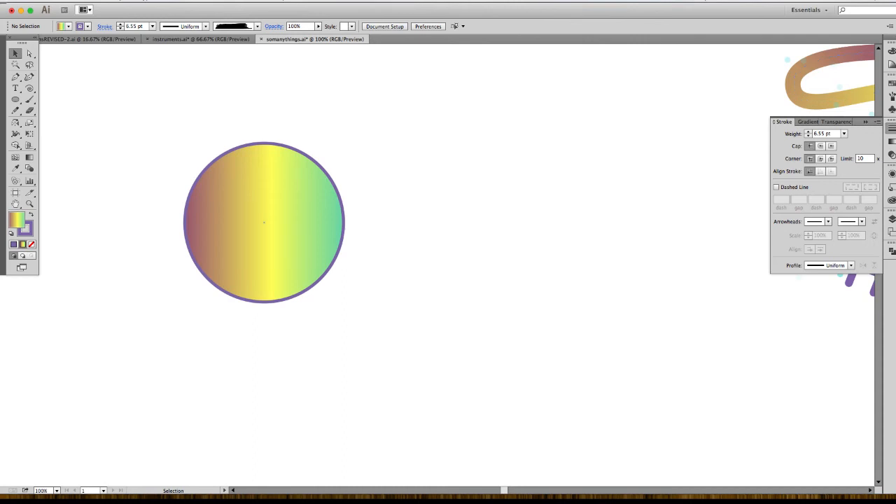
drag(264, 222, 406, 225)
Draw an open four-point path about 375 by 279 px to the left of the circle with the Pen tool
click(16, 99)
click(15, 77)
click(130, 138)
click(305, 233)
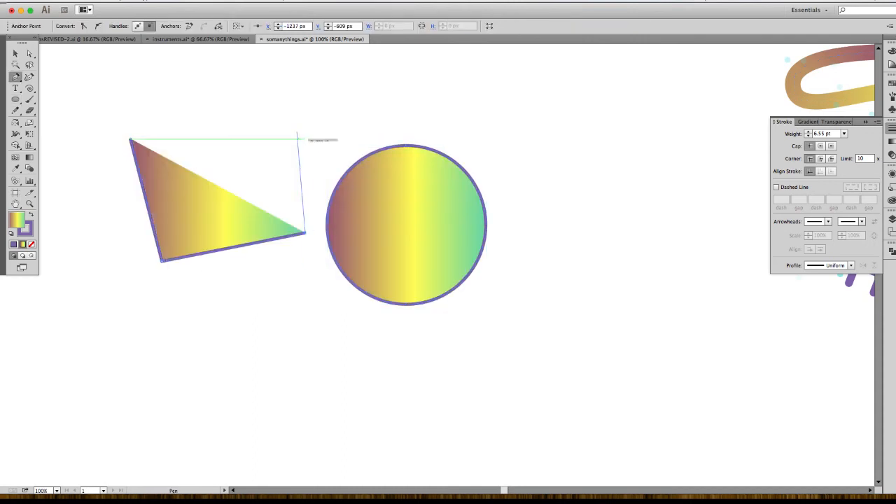
click(297, 131)
key(super)
super+click(315, 112)
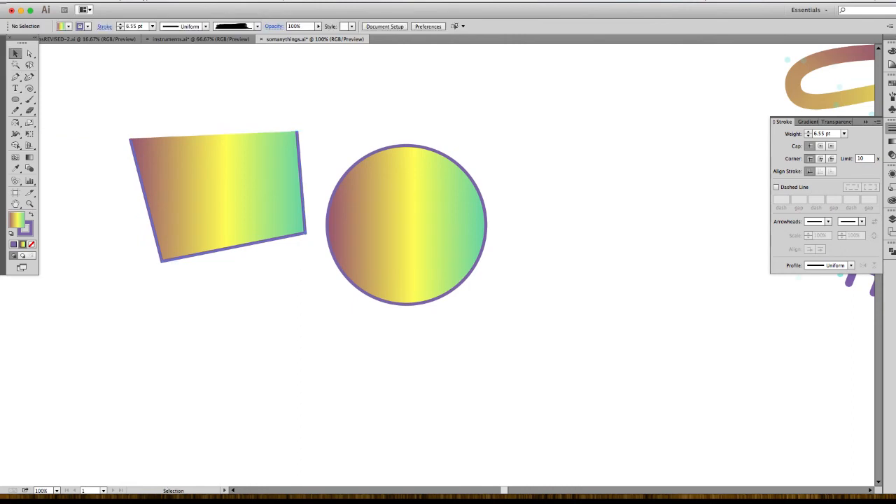
Give the open four-point path's stroke a round cap, checking it up close at the path's upper-right end
super+click(266, 168)
click(94, 189)
click(29, 203)
drag(262, 123, 352, 144)
key(space)
drag(350, 210, 309, 151)
click(15, 53)
click(224, 242)
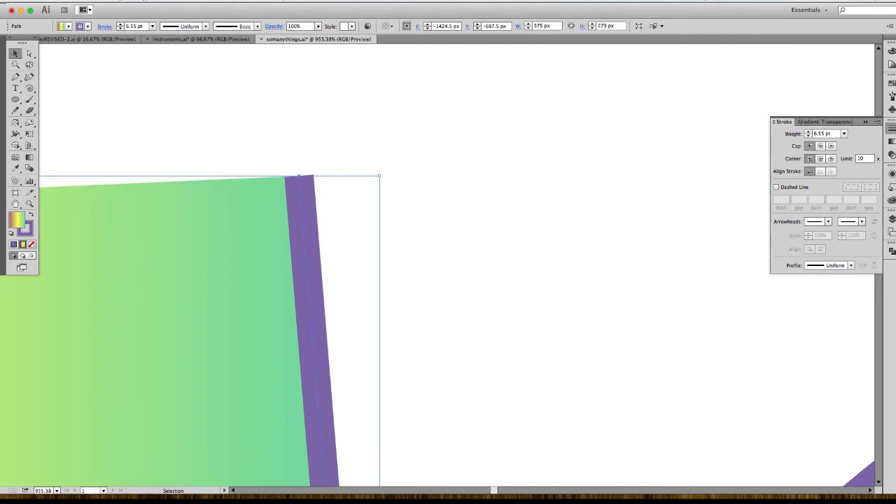
click(820, 147)
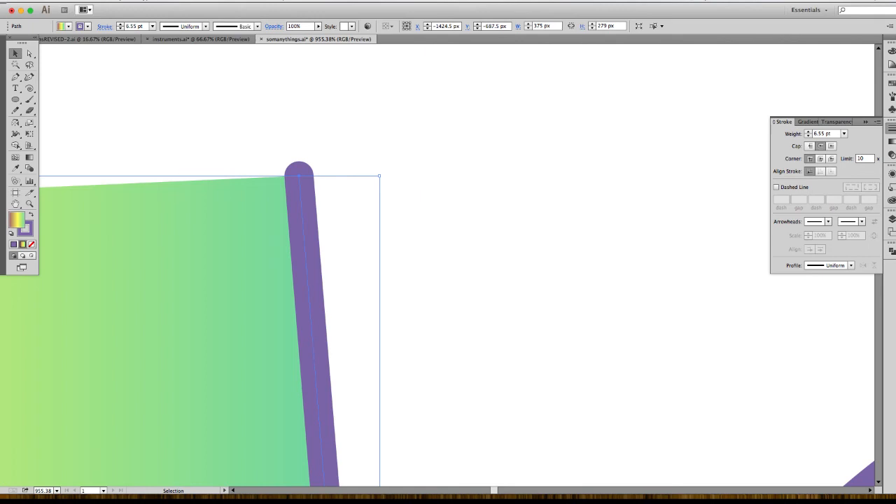
Draw a small N-shaped zigzag path with four anchor points to the right of the open path's upper-right end
click(448, 245)
drag(311, 322, 409, 295)
key(p)
click(525, 299)
click(535, 215)
click(587, 308)
click(621, 223)
click(15, 54)
Apply a butt cap and then a round cap to the small zigzag's stroke
click(810, 147)
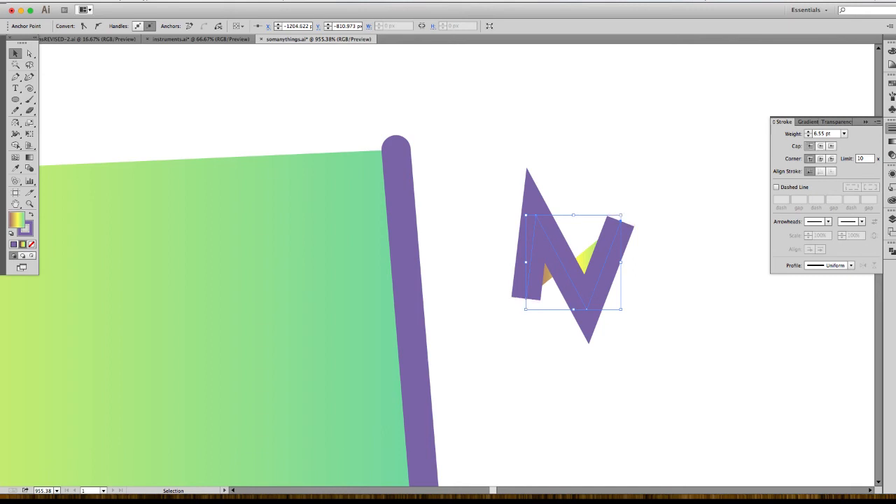
drag(630, 301, 537, 301)
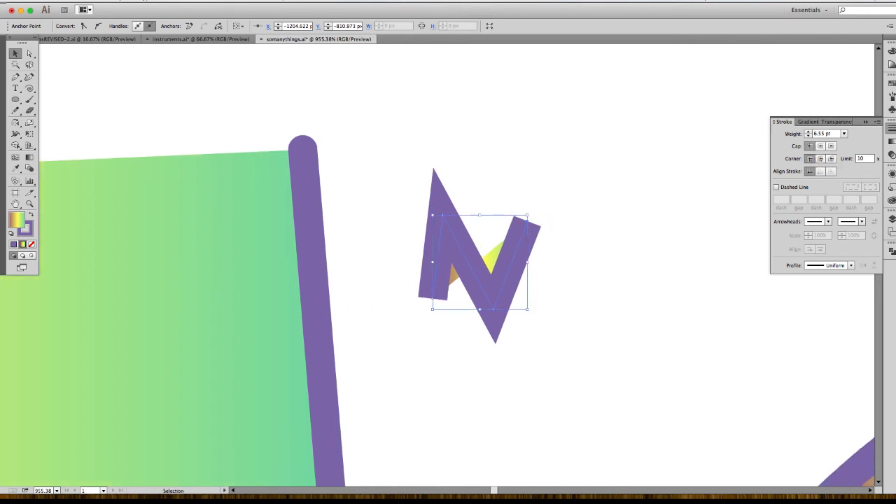
click(820, 146)
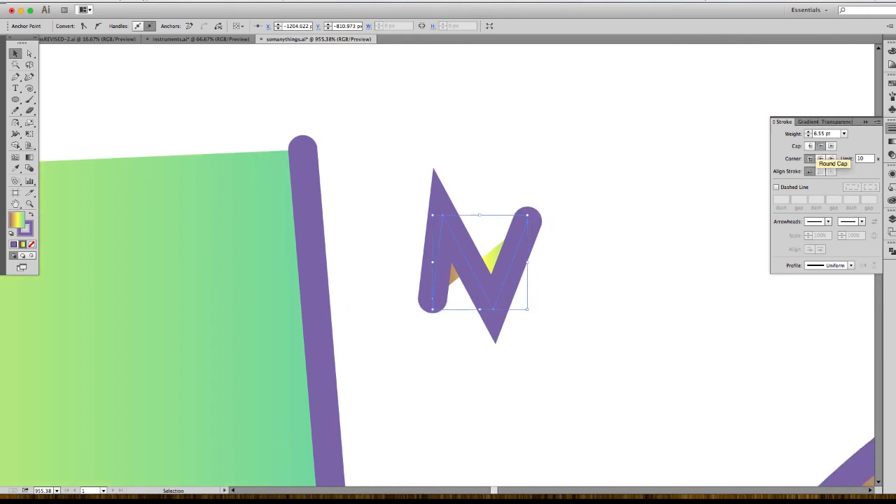
Try round and bevel corner joins on the zigzag's stroke, and return it to the miter join
click(820, 158)
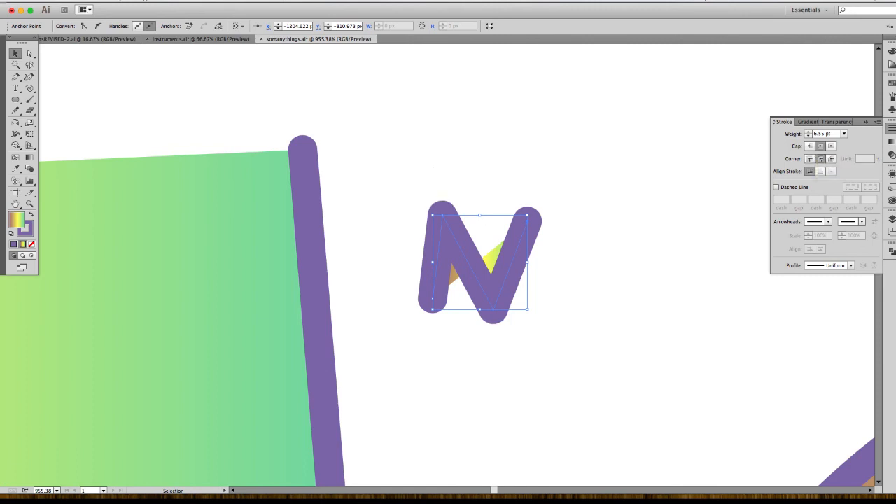
click(810, 158)
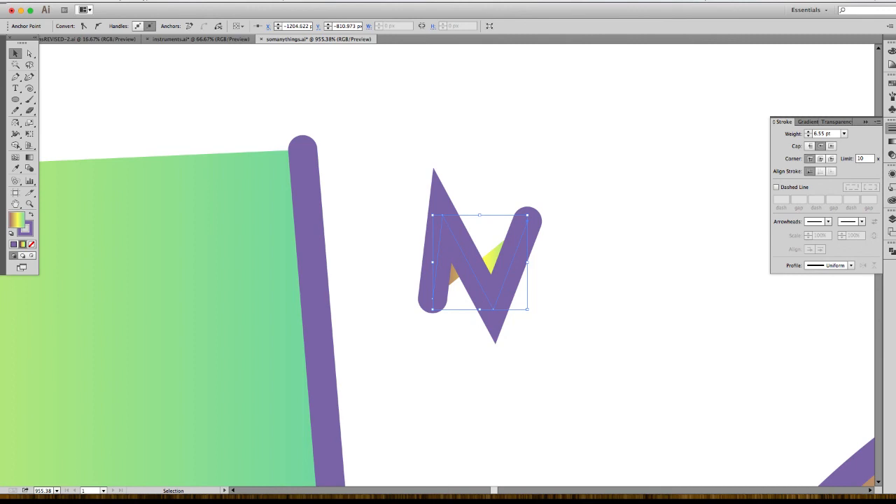
click(830, 158)
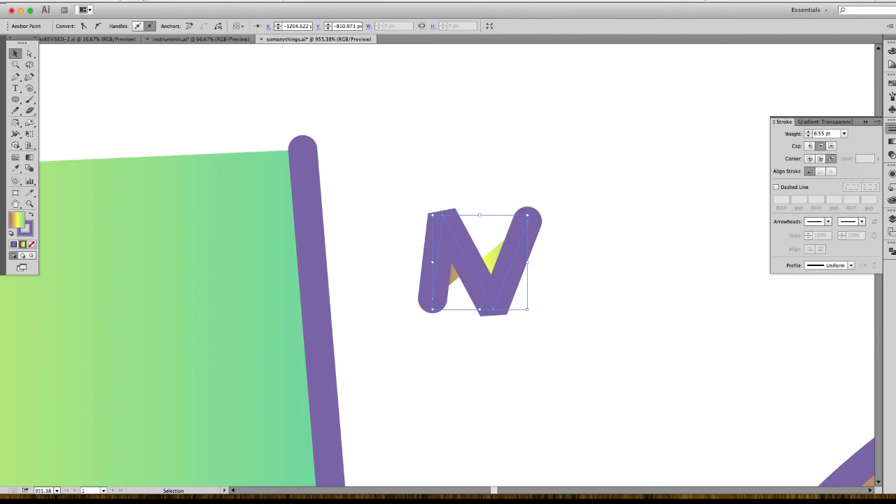
click(810, 159)
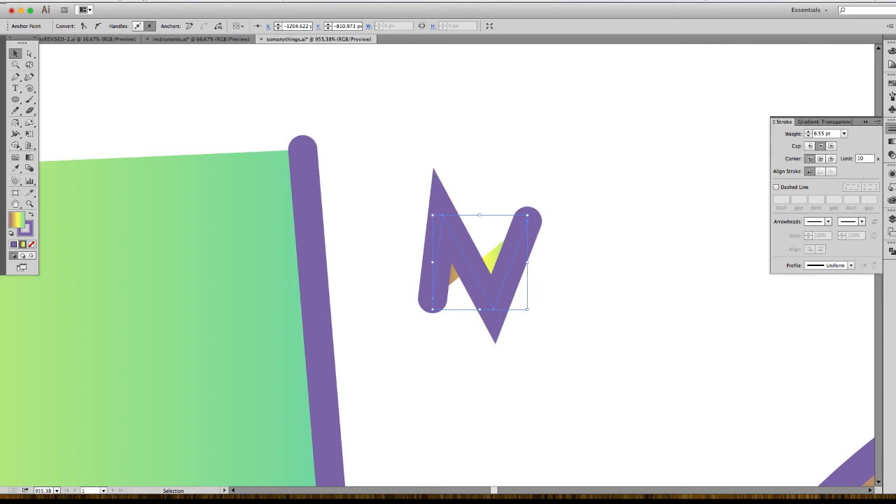
Draw a circle about 52 px wide from its centre, to the right of the zigzag
key(l)
scroll(448, 266, right, 10)
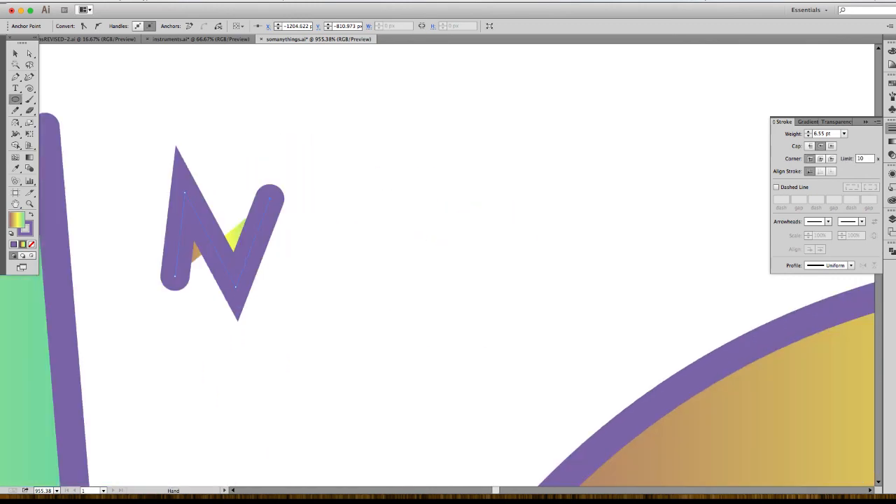
drag(432, 221, 366, 106)
key(v)
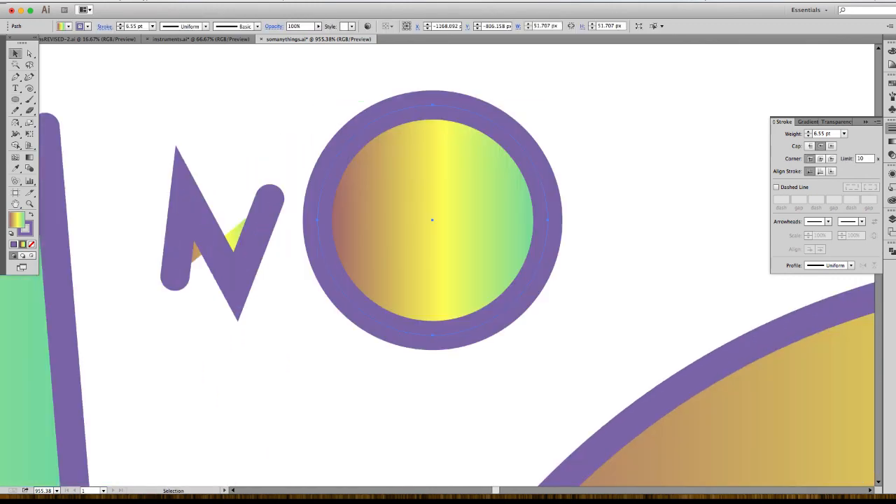
Shift the small circle slightly to the right and align its stroke to the inside, then to the outside
click(343, 101)
drag(452, 164, 479, 166)
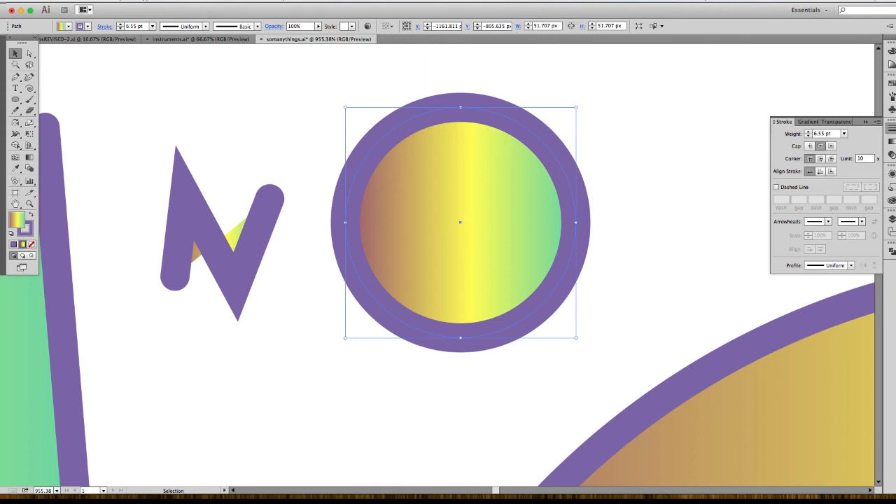
click(820, 170)
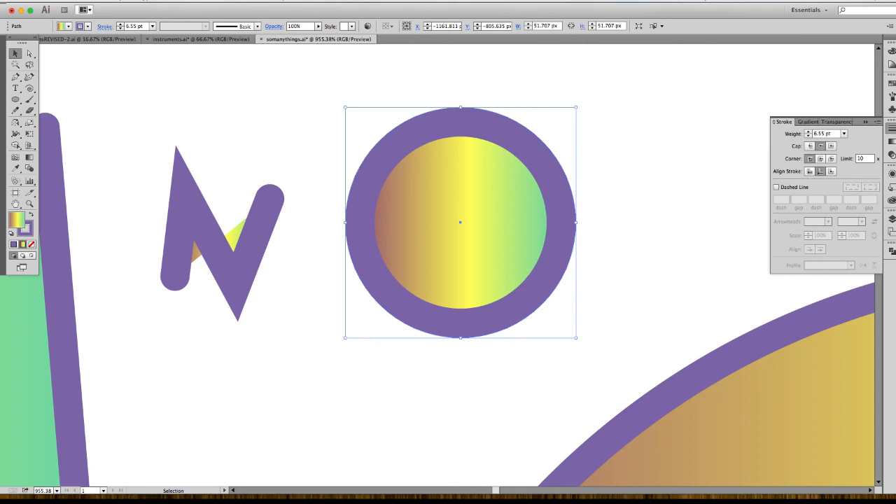
click(831, 171)
Draw a closed four-sided shape over the small circle's upper part, starting at its top anchor point, and select the circle
click(15, 77)
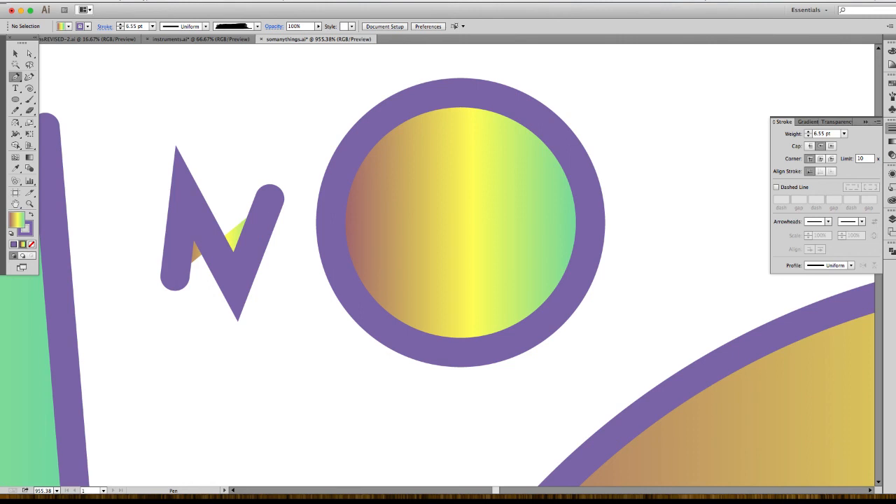
click(460, 108)
click(452, 210)
click(531, 176)
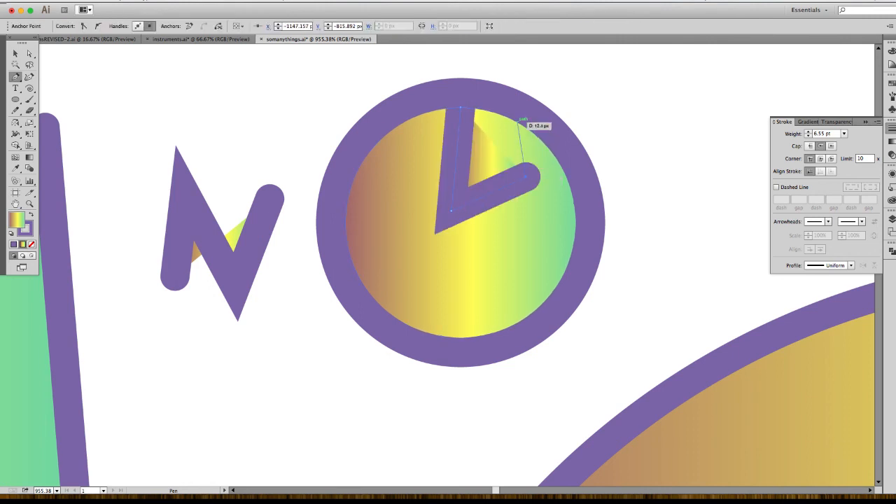
click(518, 122)
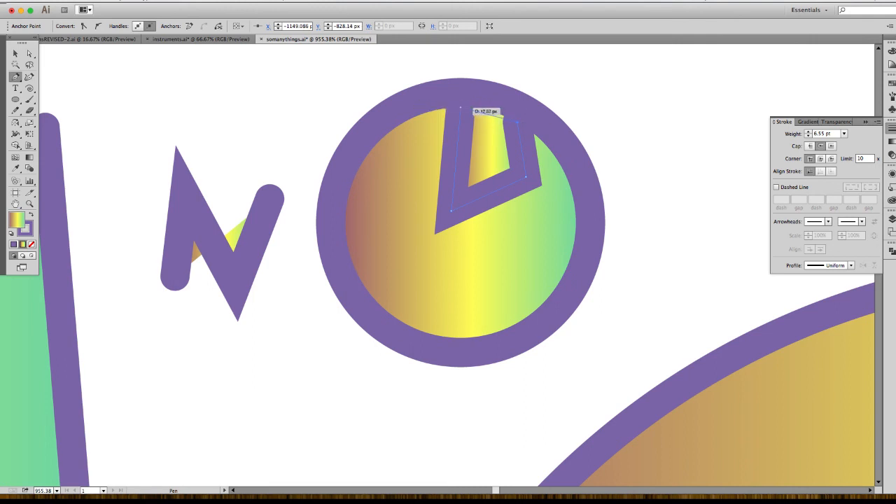
click(451, 107)
click(15, 53)
click(392, 231)
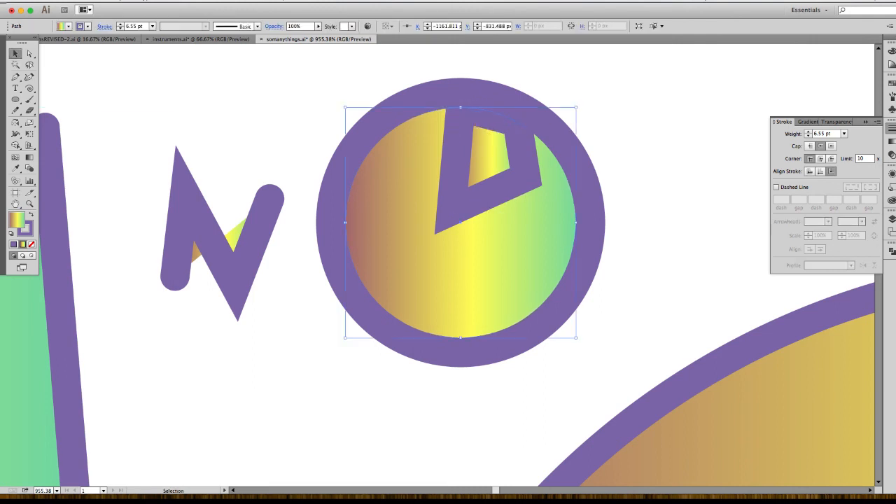